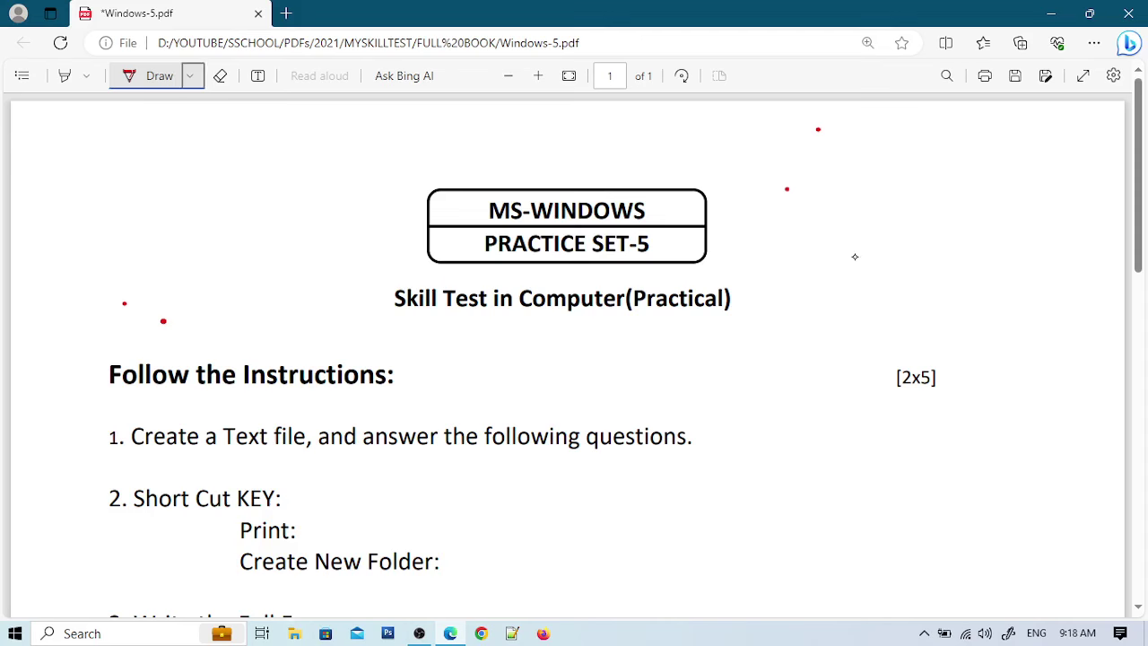
# Mark up the PDF title box with a tick beside MS-WINDOWS, a circle around the 5 and an upward arrow
pyautogui.moveTo(656, 200); pyautogui.dragTo(709, 185)
pyautogui.moveTo(657, 229)
pyautogui.mouseDown()
pyautogui.moveTo(667, 244)
pyautogui.moveTo(659, 231)
pyautogui.mouseUp()
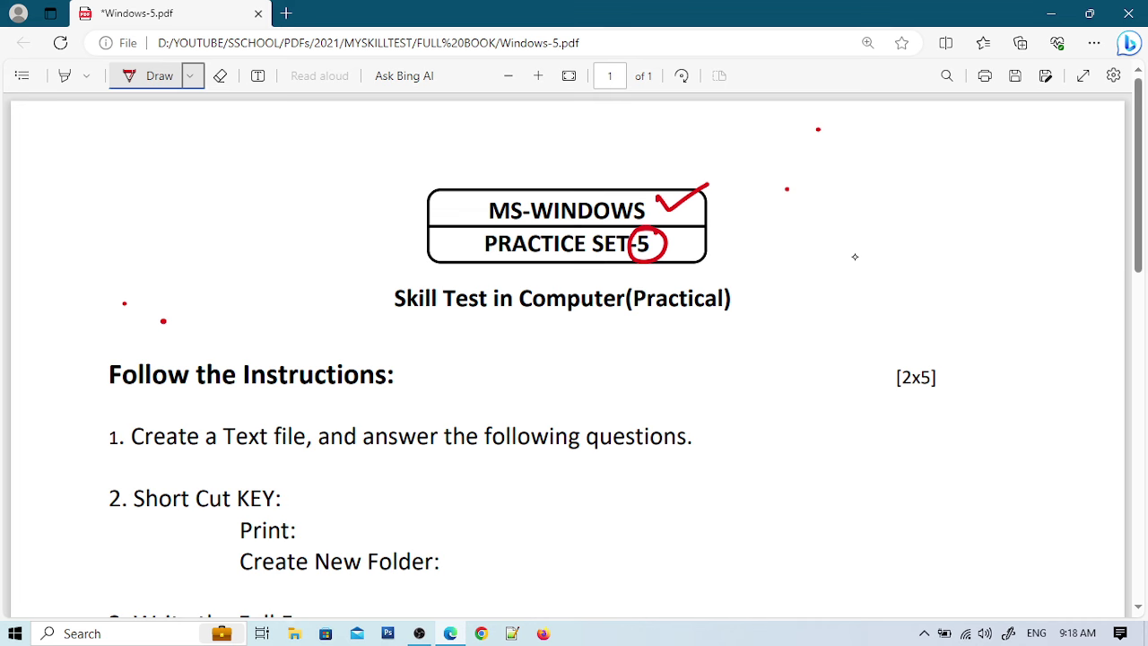
pyautogui.moveTo(479, 206)
pyautogui.mouseDown()
pyautogui.moveTo(493, 150)
pyautogui.moveTo(500, 170)
pyautogui.mouseUp()
# Handwrite "Basic Skill Test" in red beside the title box and underline it
pyautogui.moveTo(759, 219)
pyautogui.mouseDown()
pyautogui.moveTo(767, 241)
pyautogui.moveTo(863, 225)
pyautogui.mouseUp()
pyautogui.click(831, 202)
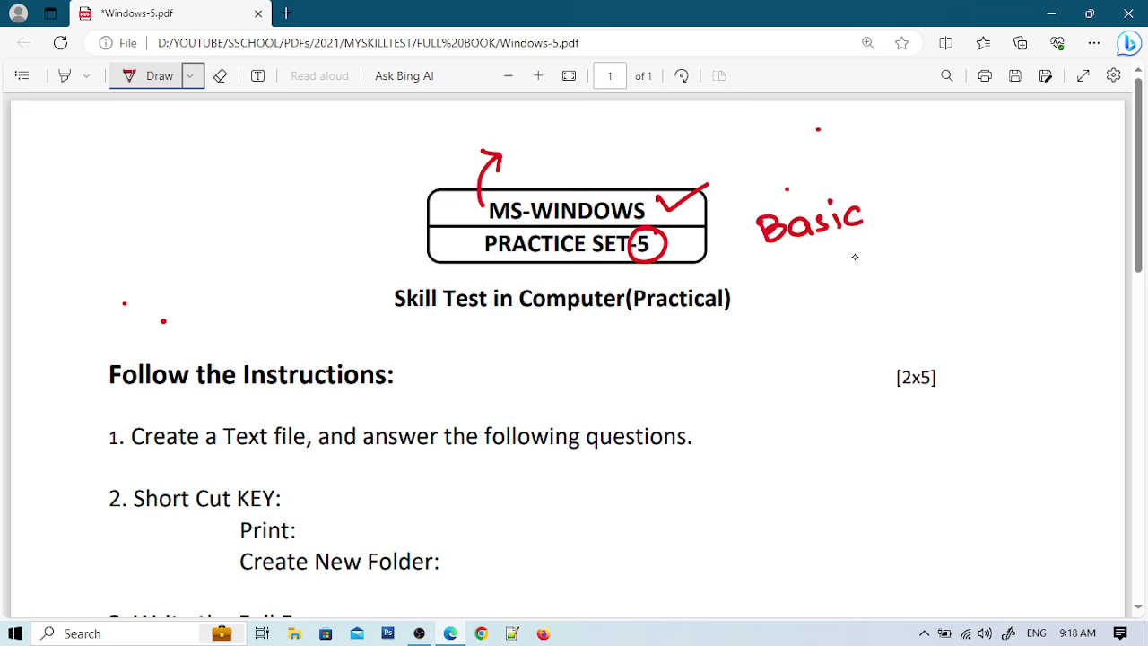
pyautogui.moveTo(907, 190); pyautogui.dragTo(893, 211)
pyautogui.moveTo(915, 184)
pyautogui.mouseDown()
pyautogui.moveTo(918, 208)
pyautogui.moveTo(940, 183)
pyautogui.moveTo(948, 195)
pyautogui.mouseUp()
pyautogui.click(931, 170)
pyautogui.moveTo(956, 165)
pyautogui.mouseDown()
pyautogui.moveTo(958, 190)
pyautogui.moveTo(1001, 155)
pyautogui.mouseUp()
pyautogui.moveTo(990, 158)
pyautogui.mouseDown()
pyautogui.moveTo(991, 185)
pyautogui.moveTo(1013, 177)
pyautogui.mouseUp()
pyautogui.moveTo(1024, 156)
pyautogui.mouseDown()
pyautogui.moveTo(1015, 175)
pyautogui.moveTo(1037, 170)
pyautogui.mouseUp()
pyautogui.moveTo(1027, 160); pyautogui.dragTo(1045, 152)
pyautogui.moveTo(857, 231); pyautogui.dragTo(999, 200)
pyautogui.click(931, 214)
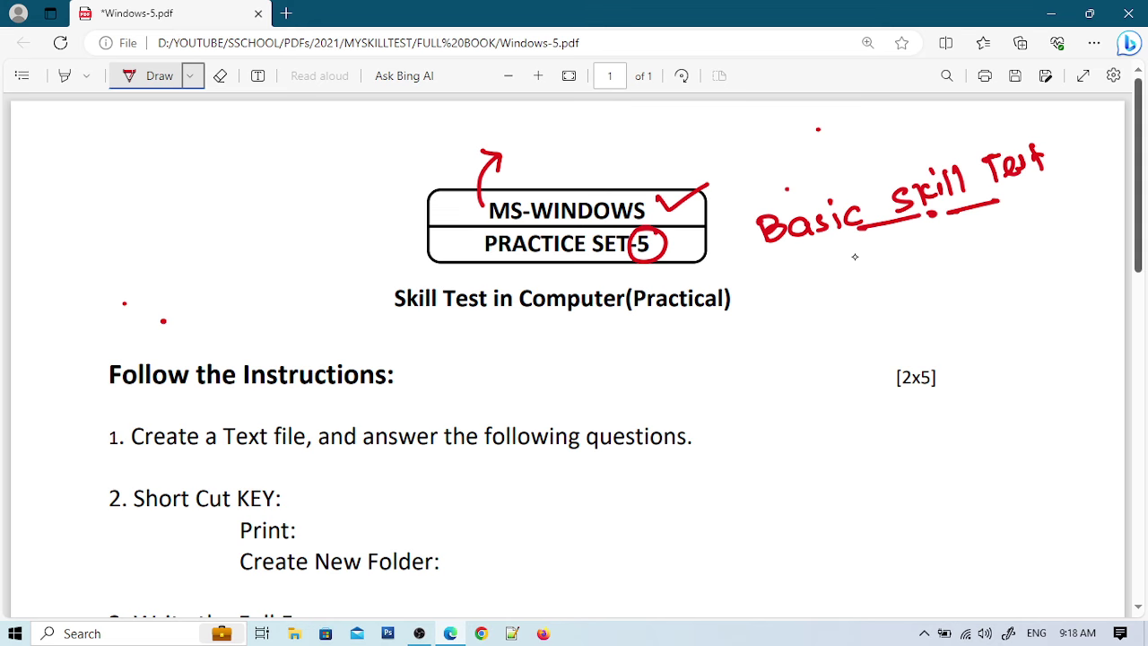
# Handwrite "80%" on the other side of the title box, with a double underline and a curved arrow
pyautogui.scroll(-1, 854, 256)
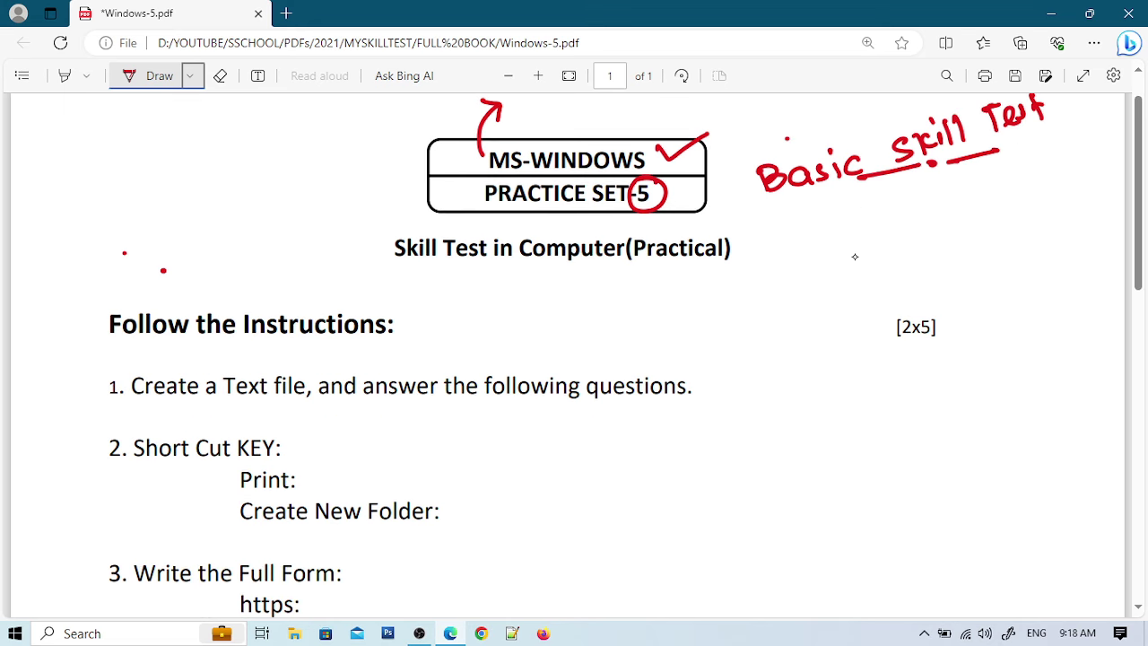
pyautogui.moveTo(230, 152)
pyautogui.mouseDown()
pyautogui.moveTo(225, 162)
pyautogui.moveTo(252, 153)
pyautogui.moveTo(267, 163)
pyautogui.moveTo(258, 145)
pyautogui.mouseUp()
pyautogui.moveTo(282, 144); pyautogui.dragTo(285, 148)
pyautogui.moveTo(225, 194); pyautogui.dragTo(276, 169)
pyautogui.moveTo(231, 200)
pyautogui.mouseDown()
pyautogui.moveTo(275, 180)
pyautogui.moveTo(246, 229)
pyautogui.mouseUp()
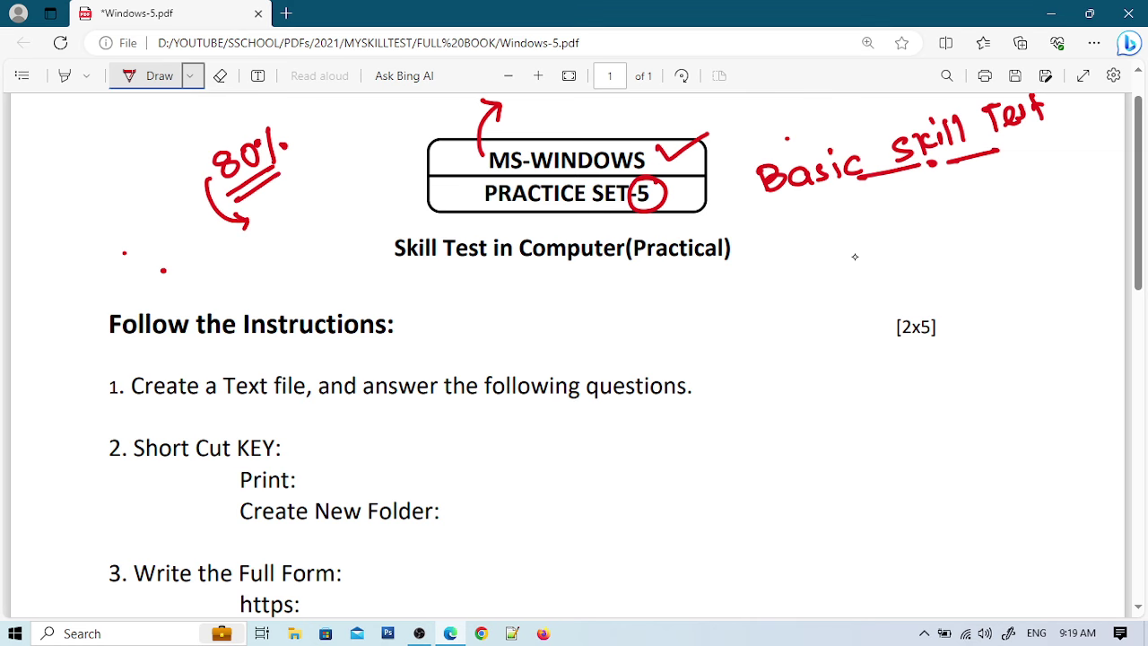
# Tick the "Follow the Instructions" heading, and in question 1 circle the number and "Text file" and underline the end of "questions"
pyautogui.scroll(-4, 854, 257)
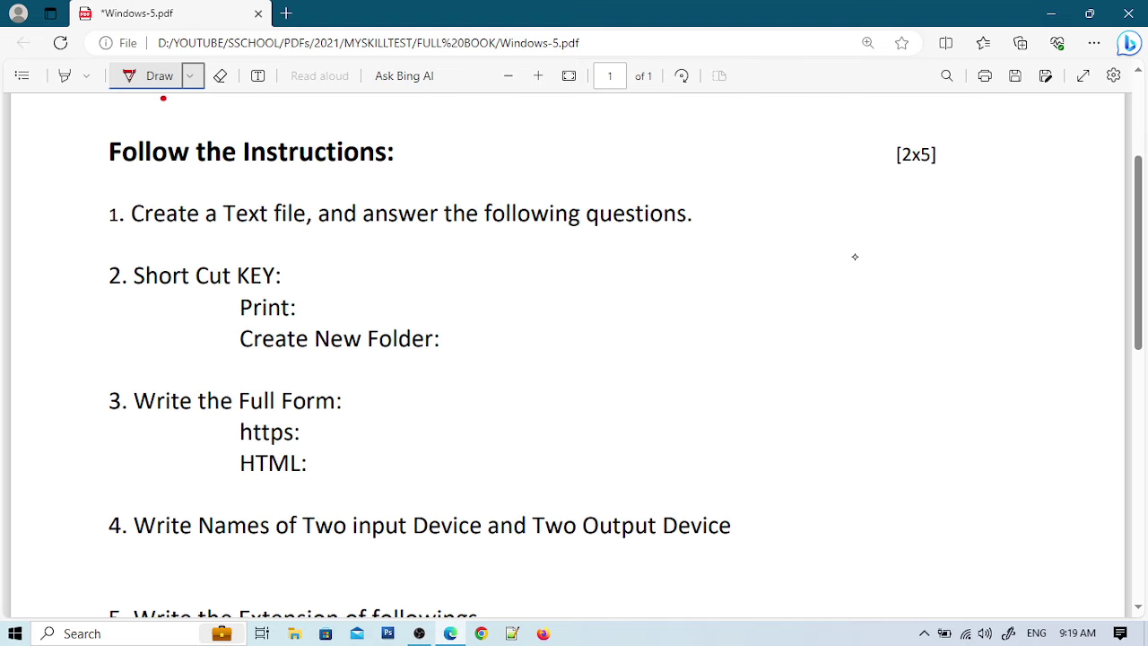
pyautogui.moveTo(392, 153); pyautogui.dragTo(446, 134)
pyautogui.moveTo(231, 226); pyautogui.dragTo(296, 229)
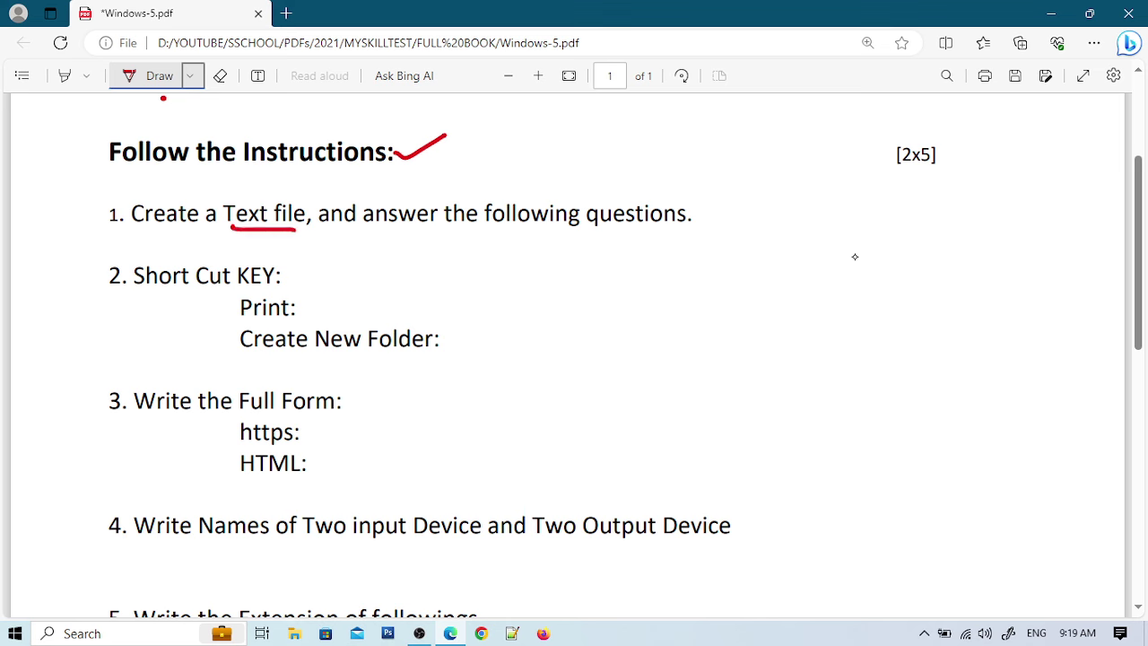
pyautogui.moveTo(654, 232); pyautogui.dragTo(706, 234)
pyautogui.moveTo(123, 195)
pyautogui.mouseDown()
pyautogui.moveTo(139, 208)
pyautogui.moveTo(101, 187)
pyautogui.mouseUp()
pyautogui.moveTo(314, 199)
pyautogui.mouseDown()
pyautogui.moveTo(215, 202)
pyautogui.moveTo(296, 168)
pyautogui.mouseUp()
# Draw a dash after question 1 and handwrite "Word" with a cross and a circled "txt" beside it
pyautogui.moveTo(710, 213)
pyautogui.mouseDown()
pyautogui.moveTo(749, 202)
pyautogui.moveTo(804, 208)
pyautogui.moveTo(830, 187)
pyautogui.moveTo(843, 198)
pyautogui.moveTo(862, 188)
pyautogui.mouseUp()
pyautogui.moveTo(872, 188)
pyautogui.mouseDown()
pyautogui.moveTo(880, 184)
pyautogui.moveTo(880, 206)
pyautogui.mouseUp()
pyautogui.moveTo(892, 178); pyautogui.dragTo(920, 199)
pyautogui.moveTo(911, 168); pyautogui.dragTo(904, 213)
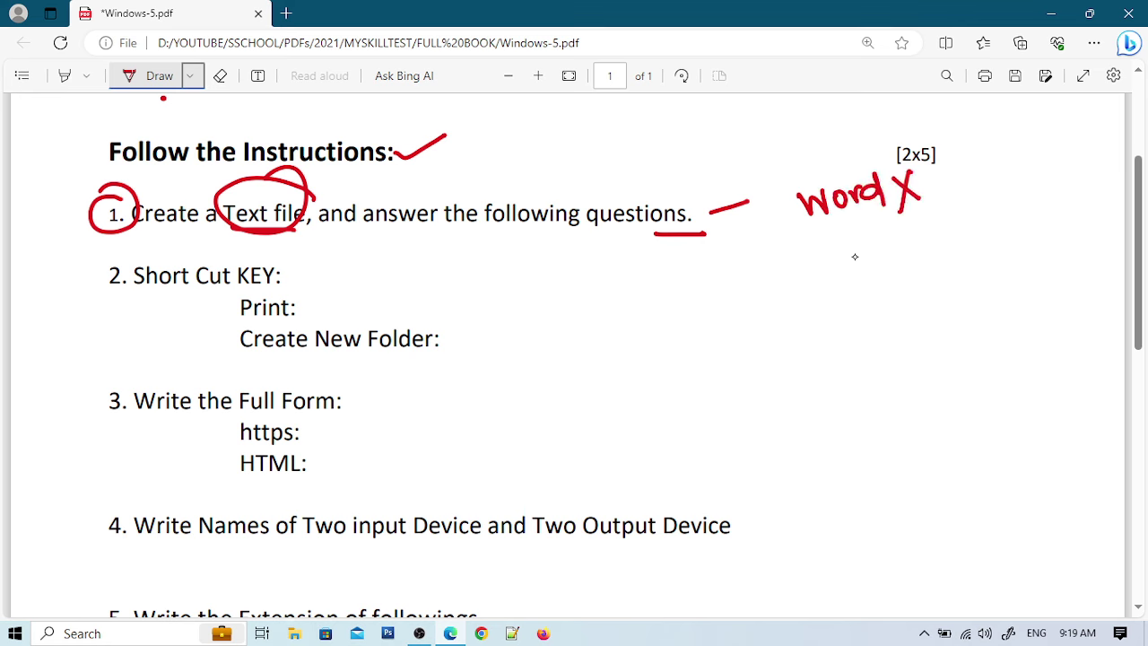
pyautogui.moveTo(854, 244)
pyautogui.mouseDown()
pyautogui.moveTo(852, 267)
pyautogui.moveTo(883, 262)
pyautogui.moveTo(907, 224)
pyautogui.moveTo(856, 258)
pyautogui.mouseUp()
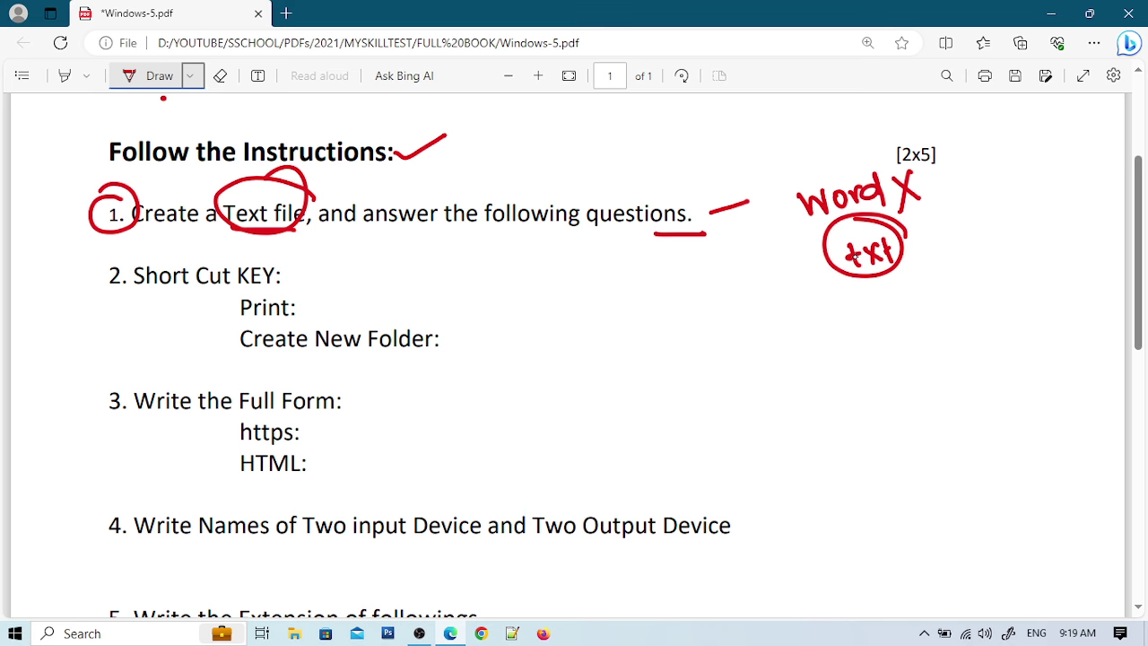
# Minimize the PDF window and create a new text document on the desktop
pyautogui.click(1049, 14)
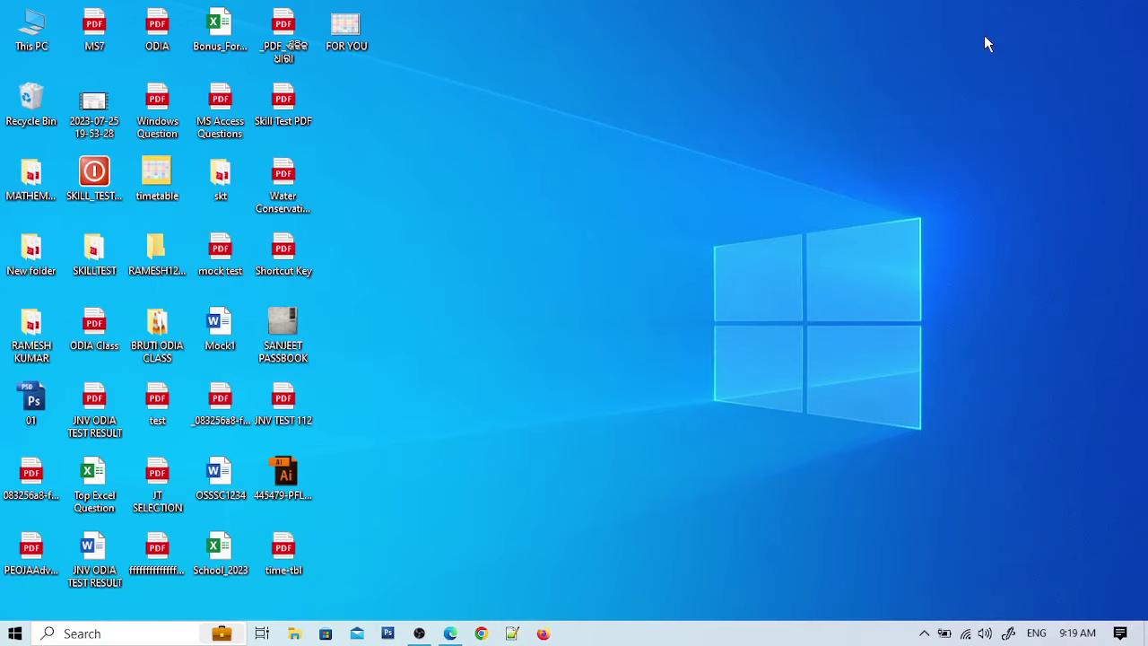
pyautogui.rightClick(834, 139)
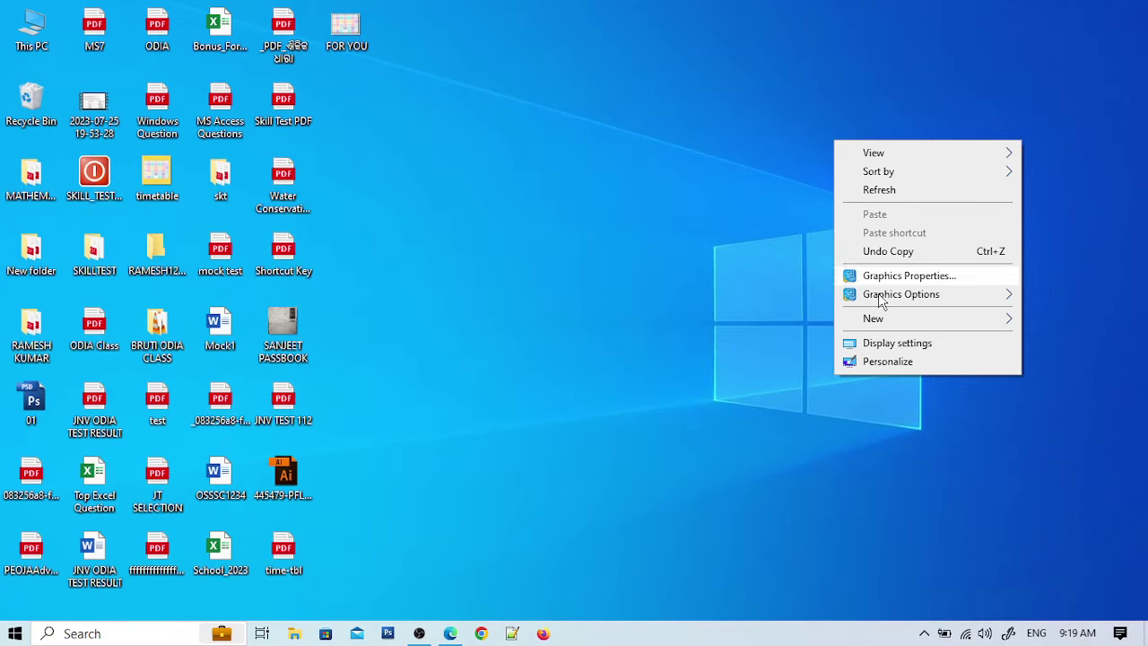
pyautogui.moveTo(883, 321)
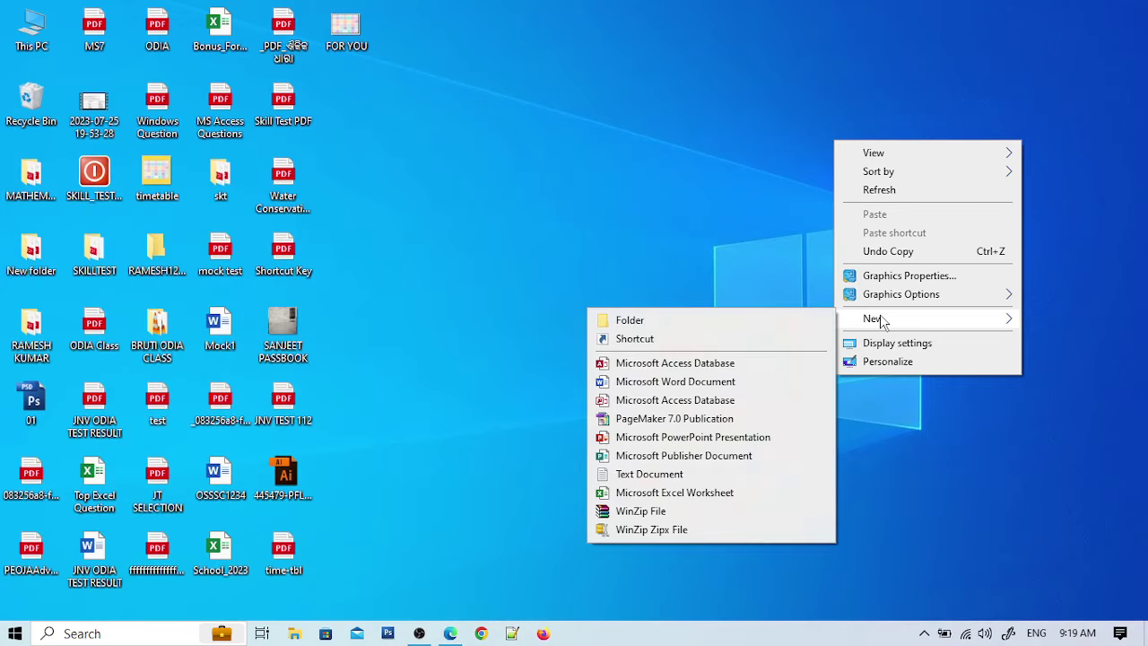
pyautogui.click(649, 476)
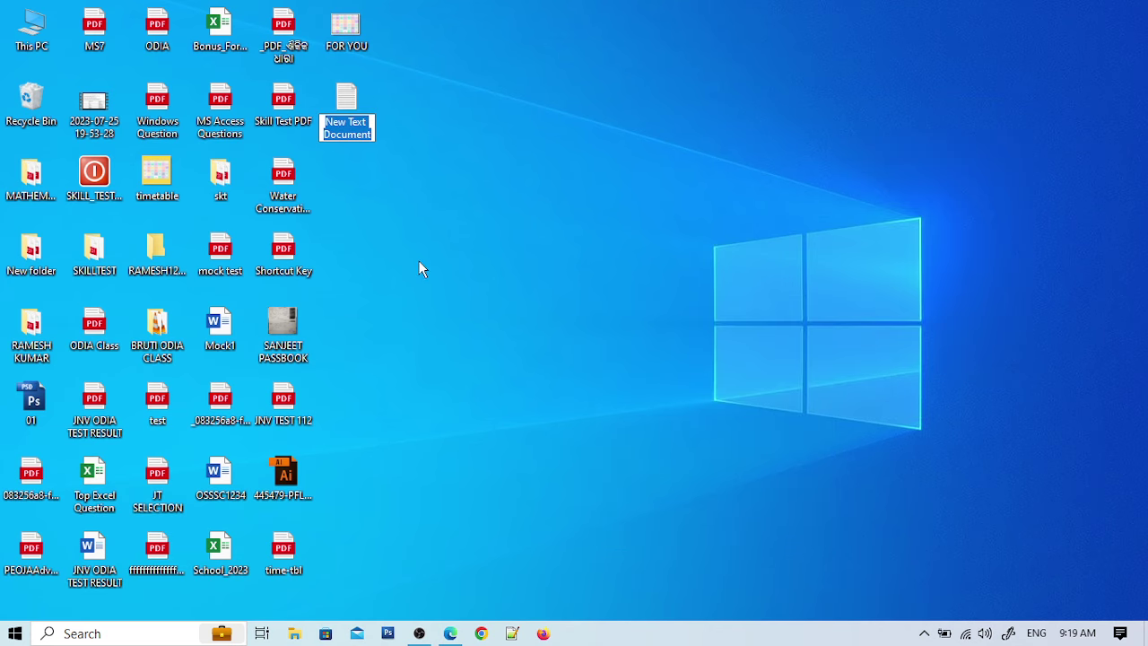
pyautogui.write('M')
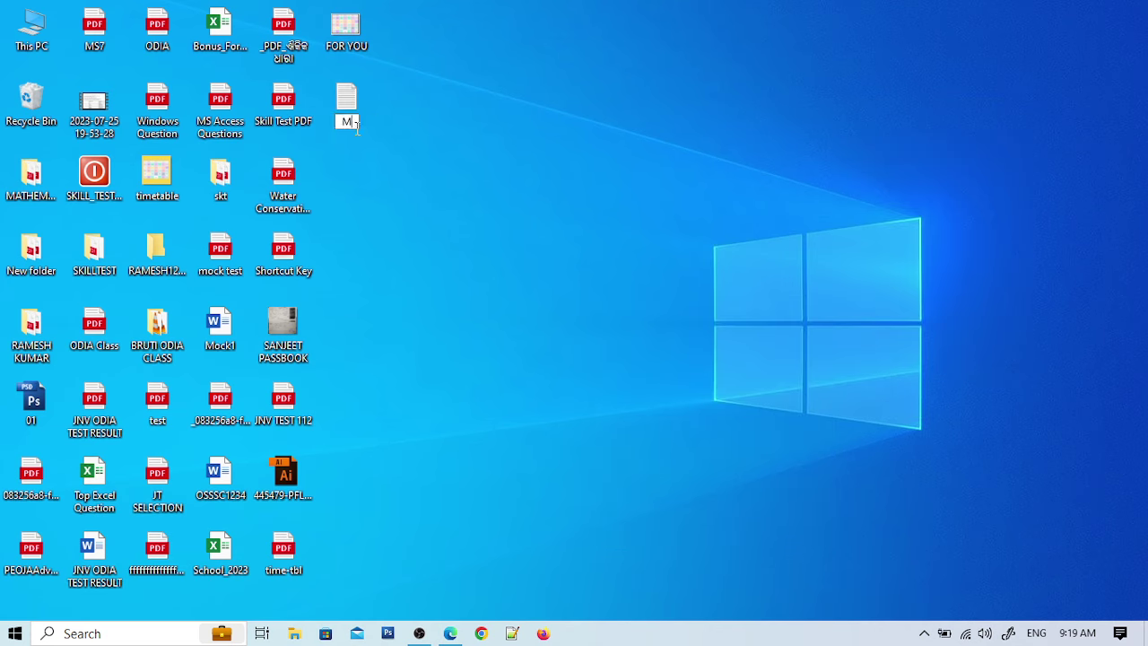
pyautogui.write('y Skil')
pyautogui.press('BackSpace')
pyautogui.press('BackSpace')
pyautogui.press('BackSpace')
pyautogui.press('BackSpace')
pyautogui.press('BackSpace')
pyautogui.press('BackSpace')
pyautogui.press('BackSpace')
# Name the new text document "MS Windows5" and open it in a maximized window
pyautogui.write('MS Windows5')
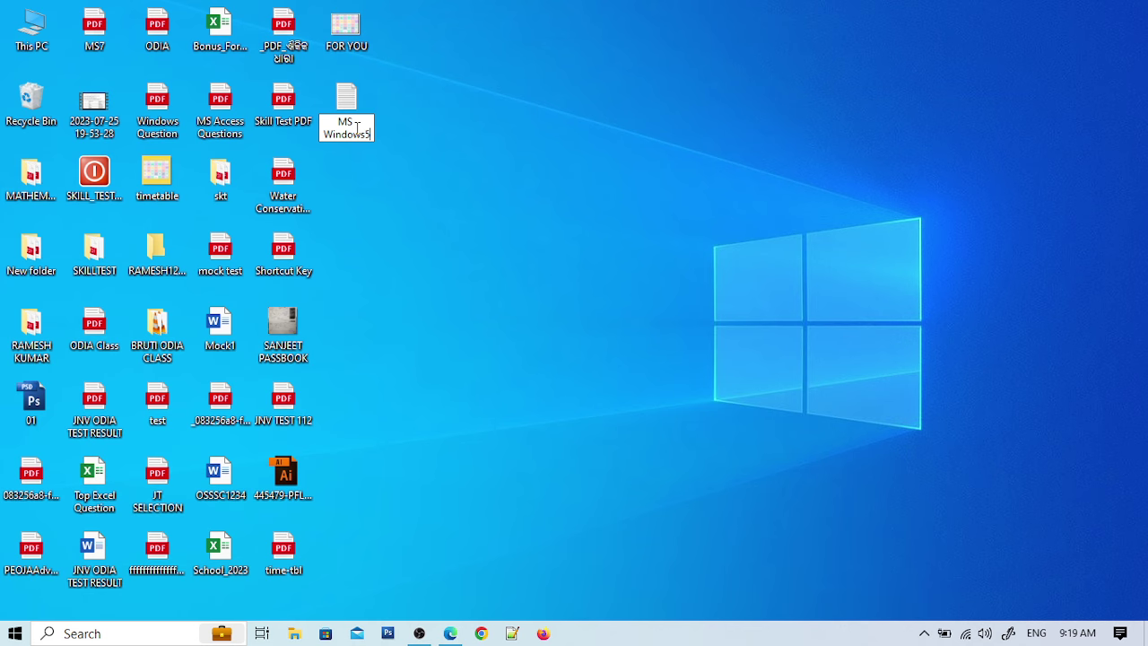
pyautogui.press('Return')
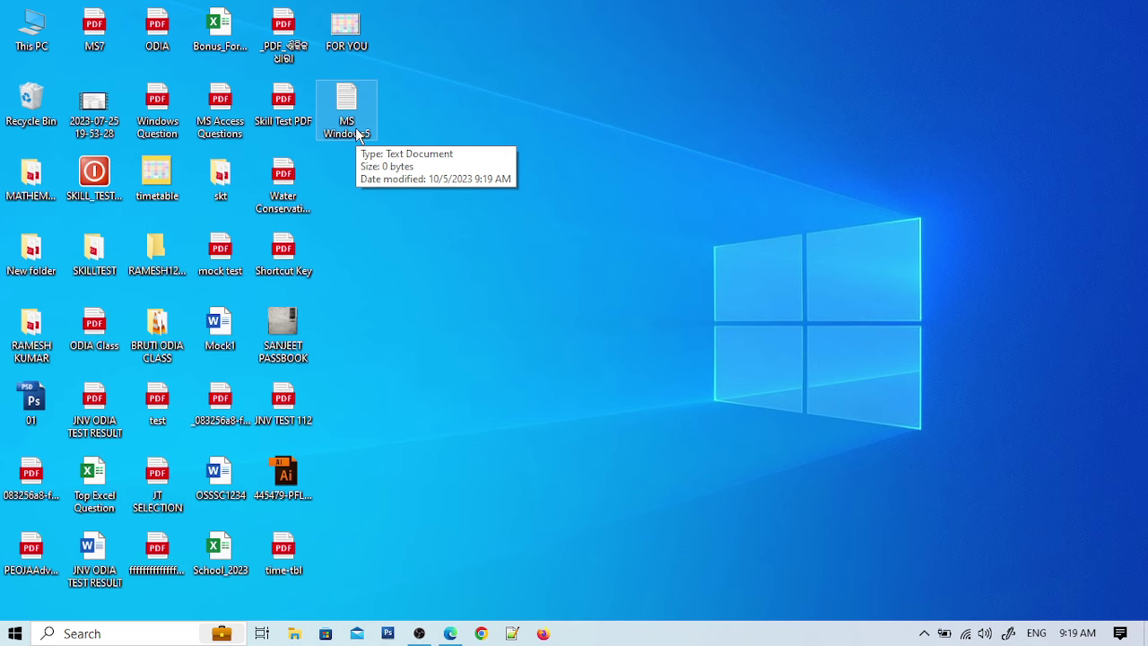
pyautogui.doubleClick(356, 128)
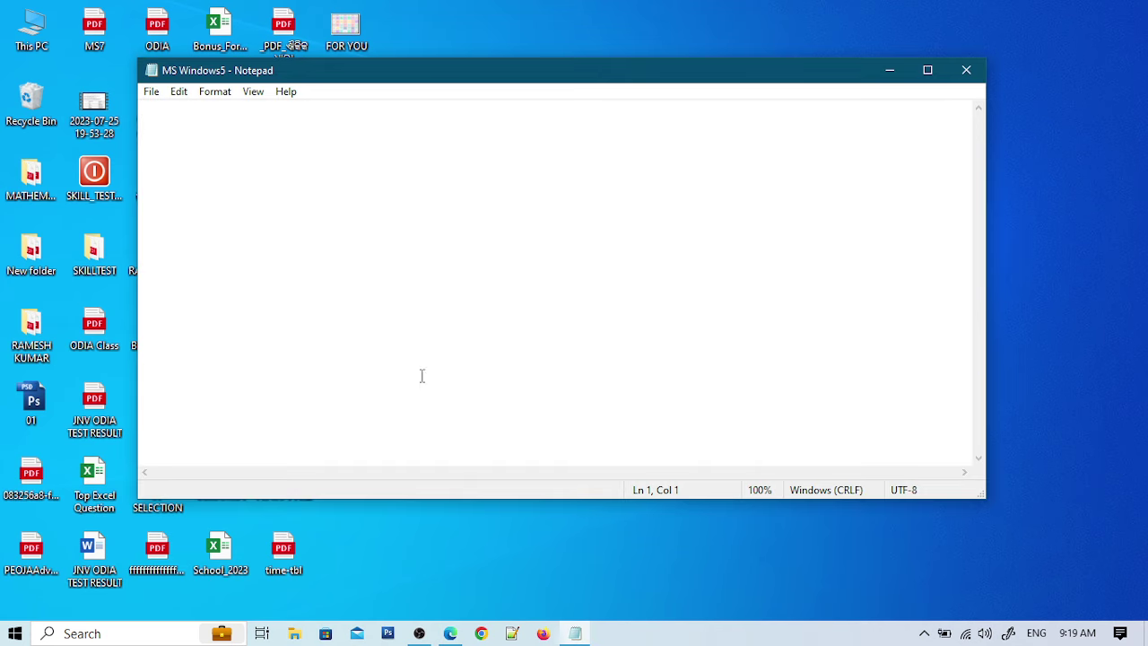
pyautogui.click(937, 70)
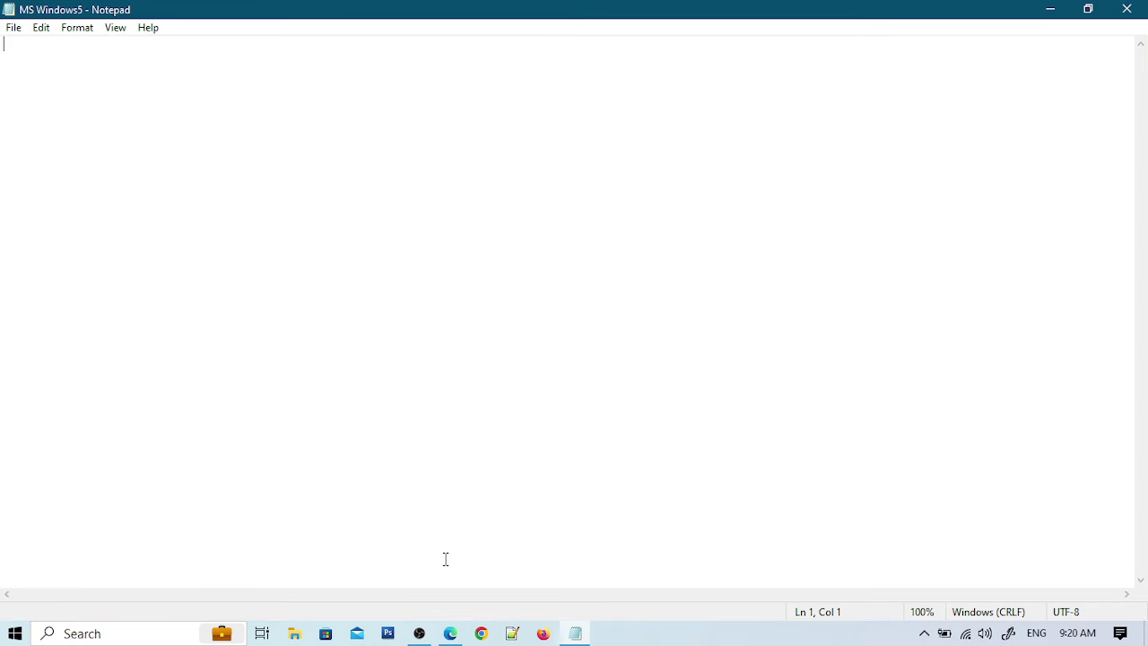
# Switch to the PDF in Edge and tick question 2 and its Print and Create New Folder items
pyautogui.click(450, 633)
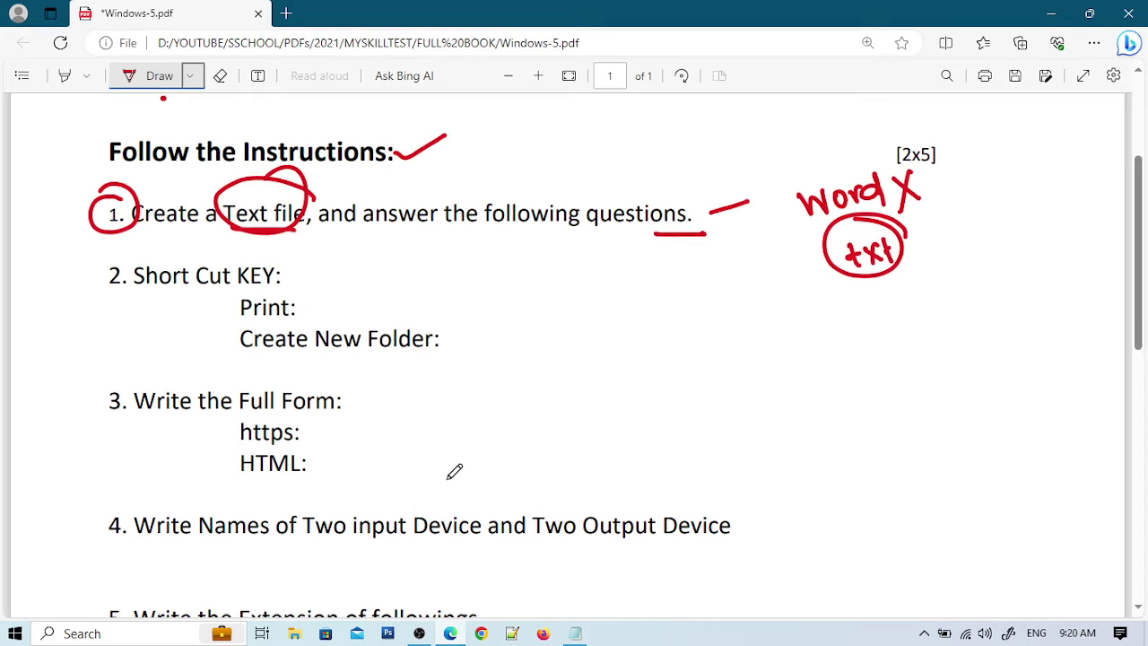
pyautogui.moveTo(289, 264); pyautogui.dragTo(330, 248)
pyautogui.moveTo(305, 311); pyautogui.dragTo(329, 300)
pyautogui.moveTo(452, 342); pyautogui.dragTo(479, 330)
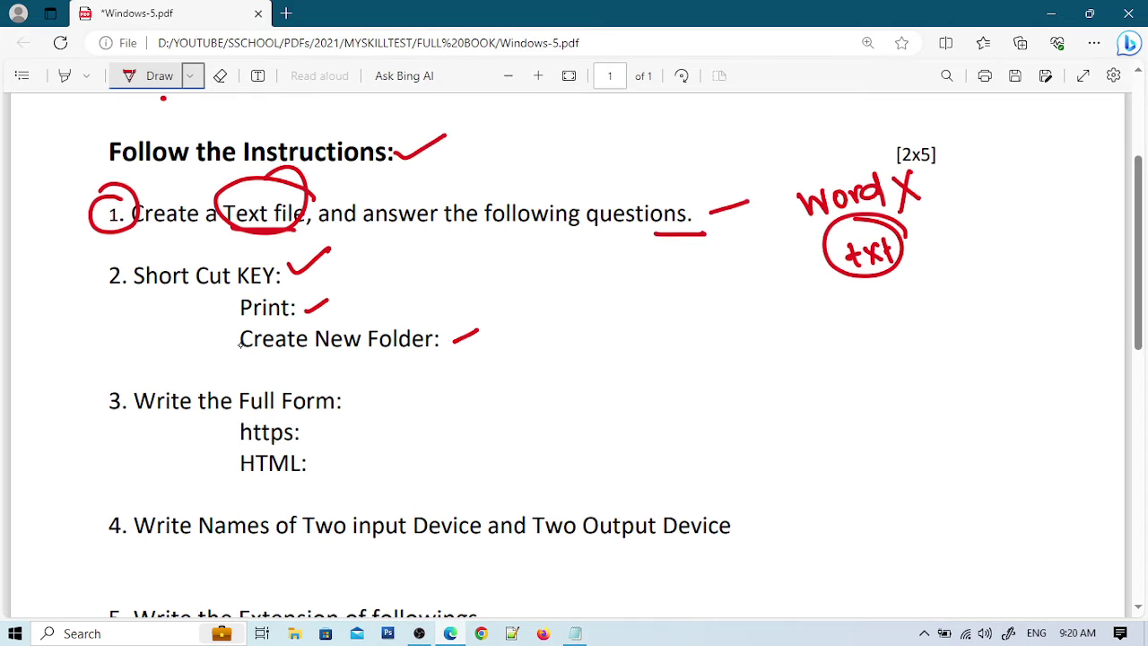
# Draw an arrow after the Print item and handwrite the answer "ctrl+P" beside it
pyautogui.moveTo(348, 309)
pyautogui.mouseDown()
pyautogui.moveTo(380, 309)
pyautogui.moveTo(370, 316)
pyautogui.mouseUp()
pyautogui.moveTo(446, 292)
pyautogui.mouseDown()
pyautogui.moveTo(433, 298)
pyautogui.moveTo(448, 312)
pyautogui.mouseUp()
pyautogui.moveTo(459, 283); pyautogui.dragTo(462, 309)
pyautogui.moveTo(453, 292); pyautogui.dragTo(487, 288)
pyautogui.moveTo(496, 282); pyautogui.dragTo(496, 307)
pyautogui.moveTo(513, 293)
pyautogui.mouseDown()
pyautogui.moveTo(531, 292)
pyautogui.moveTo(522, 306)
pyautogui.mouseUp()
pyautogui.moveTo(541, 277)
pyautogui.mouseDown()
pyautogui.moveTo(540, 306)
pyautogui.moveTo(542, 296)
pyautogui.mouseUp()
# Handwrite the answer "ctrl+shift+N" beside the Create New Folder item
pyautogui.moveTo(523, 337); pyautogui.dragTo(507, 352)
pyautogui.moveTo(534, 325)
pyautogui.mouseDown()
pyautogui.moveTo(536, 349)
pyautogui.moveTo(544, 334)
pyautogui.mouseUp()
pyautogui.moveTo(544, 349)
pyautogui.mouseDown()
pyautogui.moveTo(556, 333)
pyautogui.moveTo(570, 348)
pyautogui.moveTo(594, 333)
pyautogui.mouseUp()
pyautogui.moveTo(586, 326)
pyautogui.mouseDown()
pyautogui.moveTo(587, 346)
pyautogui.moveTo(612, 341)
pyautogui.mouseUp()
pyautogui.moveTo(629, 310); pyautogui.dragTo(651, 342)
pyautogui.moveTo(662, 323); pyautogui.dragTo(662, 340)
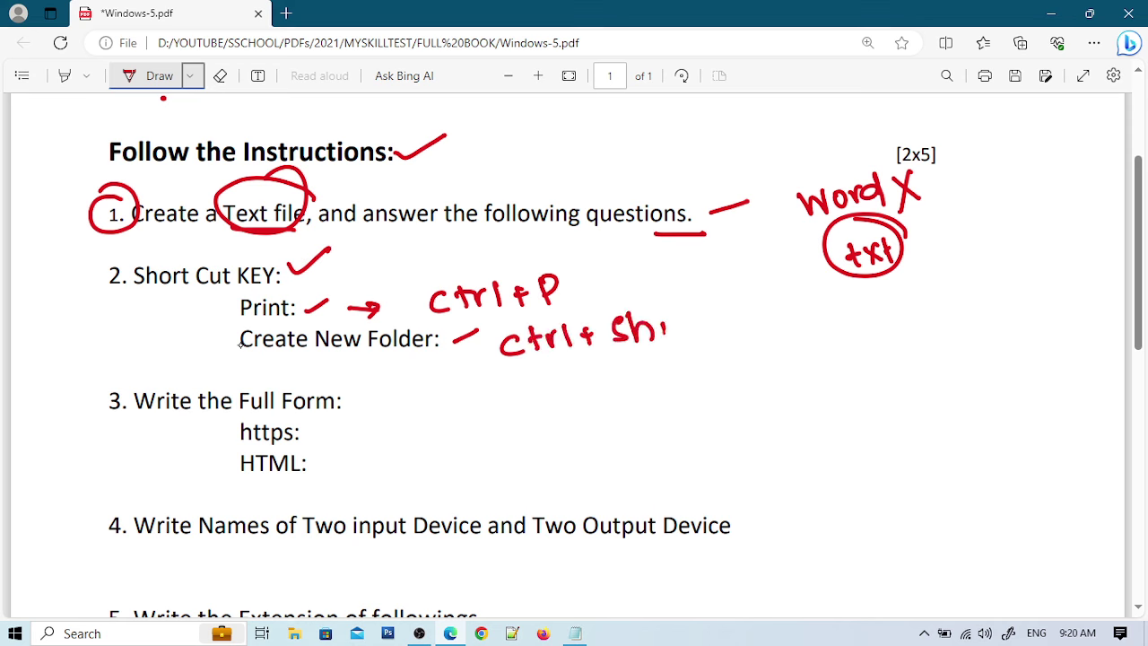
pyautogui.moveTo(689, 305)
pyautogui.mouseDown()
pyautogui.moveTo(678, 342)
pyautogui.moveTo(691, 320)
pyautogui.mouseUp()
pyautogui.moveTo(706, 310); pyautogui.dragTo(706, 336)
pyautogui.moveTo(696, 323)
pyautogui.mouseDown()
pyautogui.moveTo(748, 334)
pyautogui.moveTo(750, 304)
pyautogui.mouseUp()
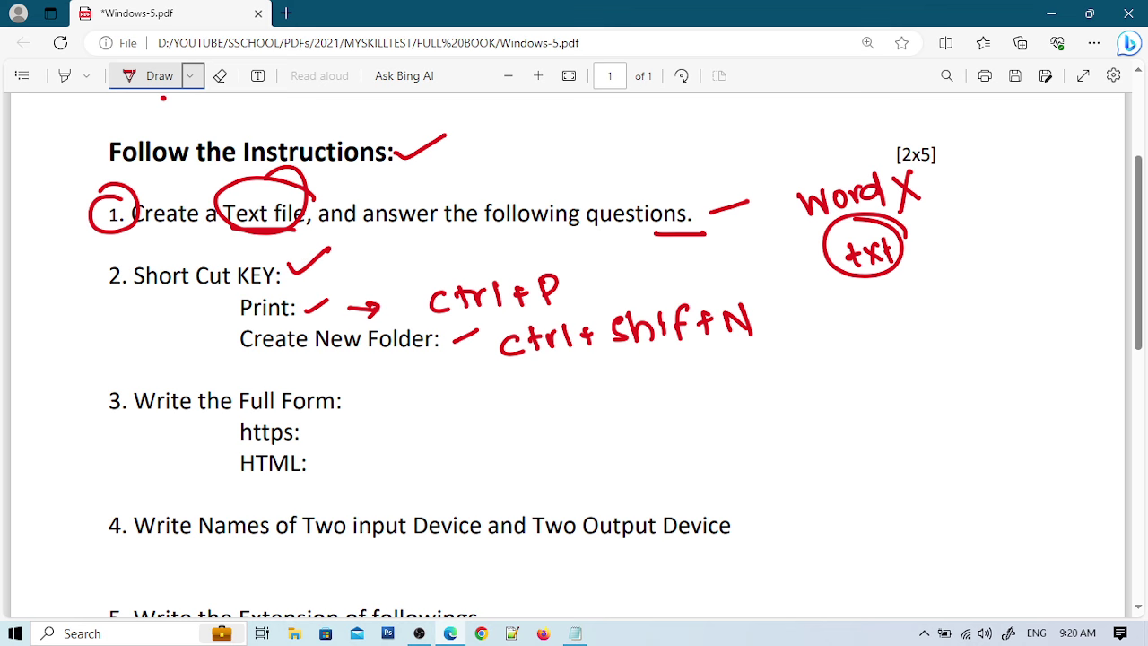
# Switch to the MS Windows5 file in Notepad and enter "2.Shortcut Key" on the first line
pyautogui.click(575, 633)
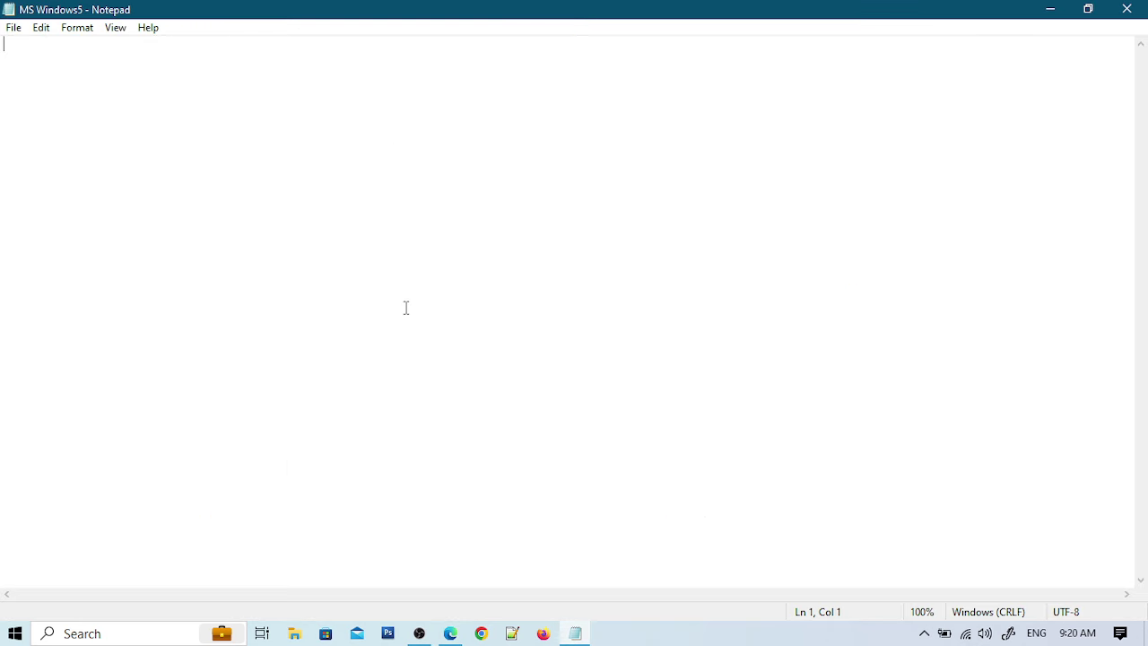
pyautogui.write('2.')
pyautogui.press('Return')
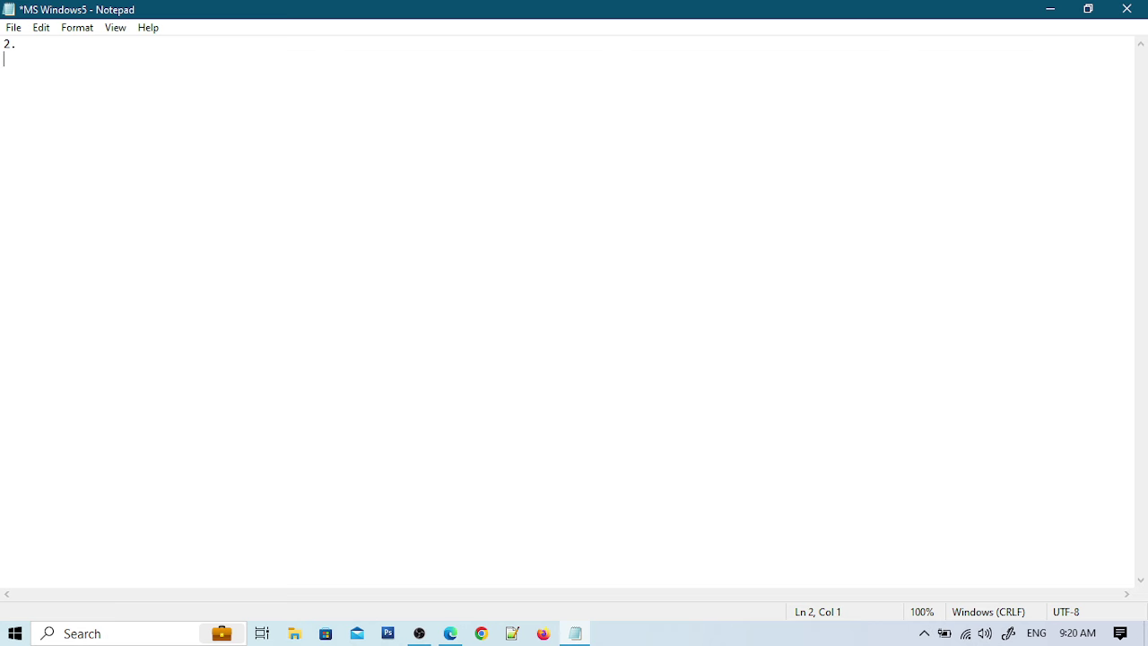
pyautogui.write('Shortcut Key')
# Enlarge the text display to 330% zoom
pyautogui.hotkey('ctrl', '+')
pyautogui.hotkey('ctrl', '+')
pyautogui.hotkey('ctrl', '+')
pyautogui.hotkey('ctrl', '+')
pyautogui.hotkey('ctrl', '+')
pyautogui.hotkey('ctrl', '+')
pyautogui.hotkey('ctrl', '+')
pyautogui.hotkey('ctrl', '+')
pyautogui.hotkey('ctrl', '+')
pyautogui.hotkey('ctrl', '+')
pyautogui.hotkey('ctrl', '+')
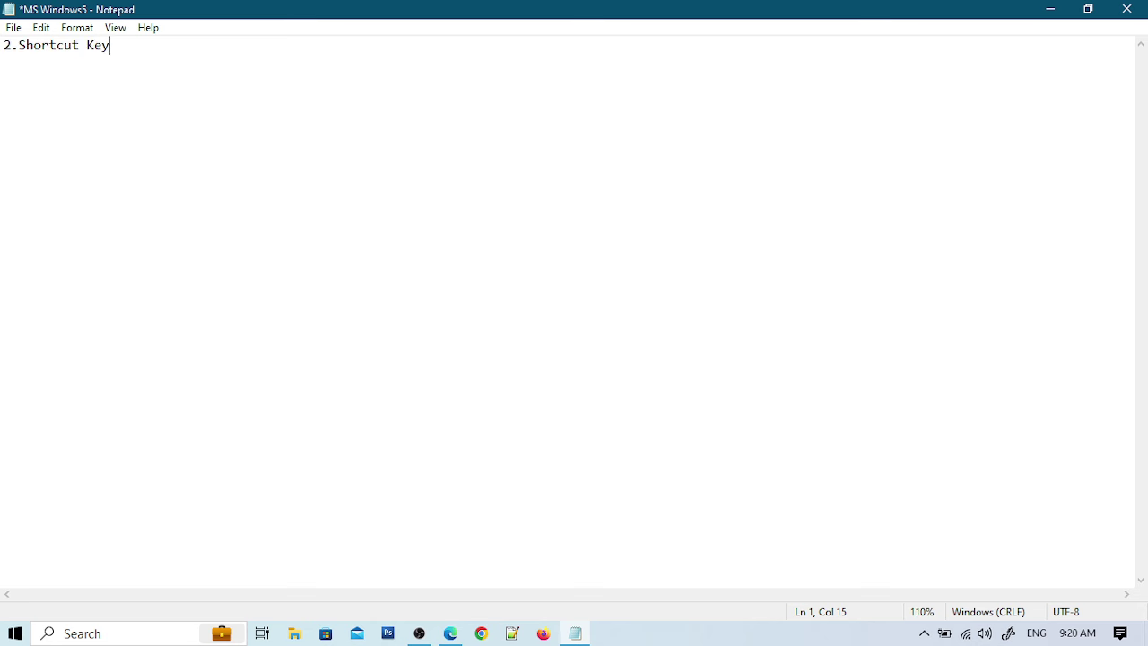
pyautogui.hotkey('ctrl', '+')
pyautogui.hotkey('ctrl', '+')
pyautogui.hotkey('ctrl', '+')
pyautogui.hotkey('ctrl', '+')
pyautogui.hotkey('ctrl', '+')
pyautogui.hotkey('ctrl', '+')
pyautogui.hotkey('ctrl', '+')
pyautogui.hotkey('ctrl', '+')
pyautogui.hotkey('ctrl', '+')
pyautogui.hotkey('ctrl', '+')
pyautogui.hotkey('ctrl', '+')
pyautogui.hotkey('ctrl', '+')
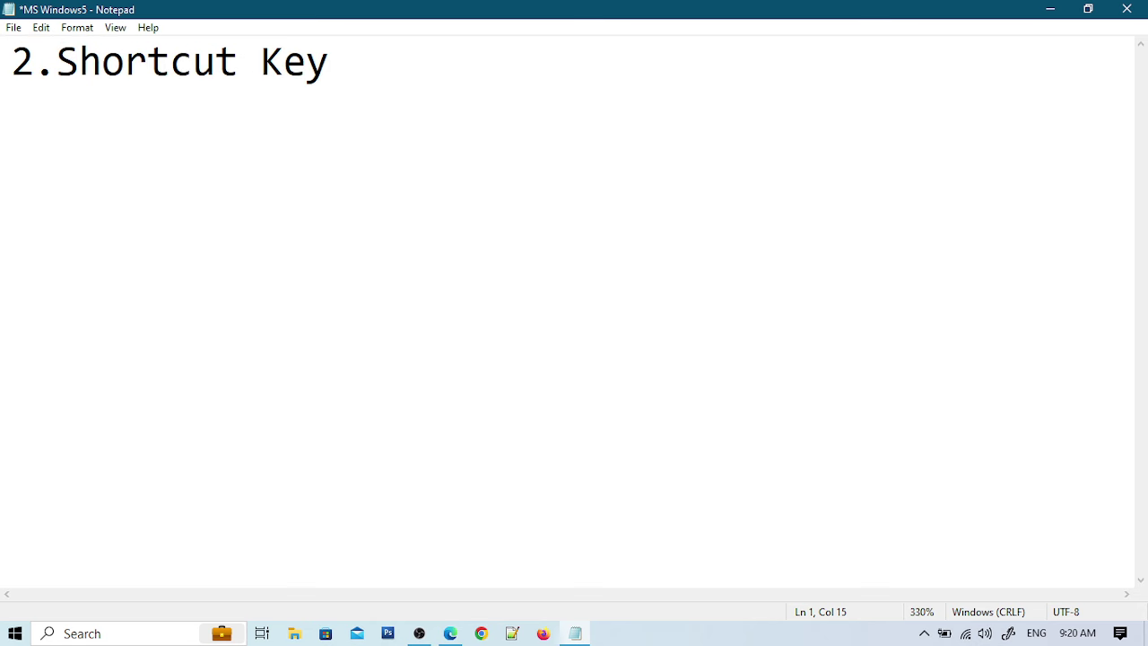
# Finish the heading with a colon and add an indented line "Print: Ctrl+P" beneath it
pyautogui.write(':')
pyautogui.press('Return')
pyautogui.press('Tab')
pyautogui.press('Left')
pyautogui.press('Right')
pyautogui.press('Left')
pyautogui.press('Right')
pyautogui.write('Print: Ctr')
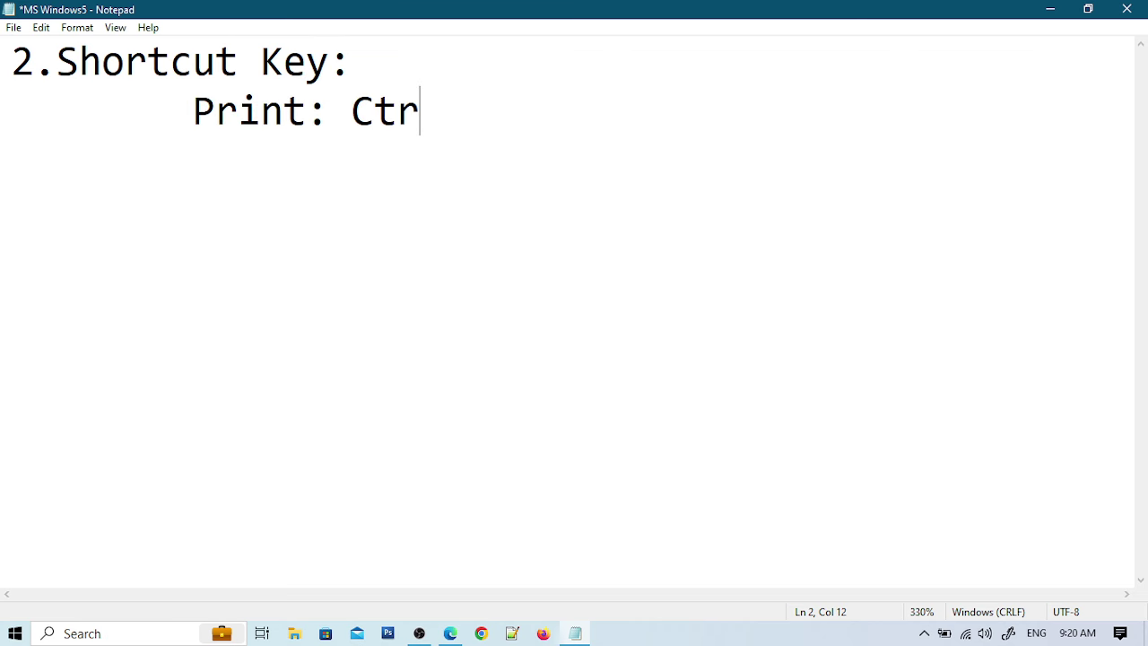
pyautogui.write('l+P')
pyautogui.press('Return')
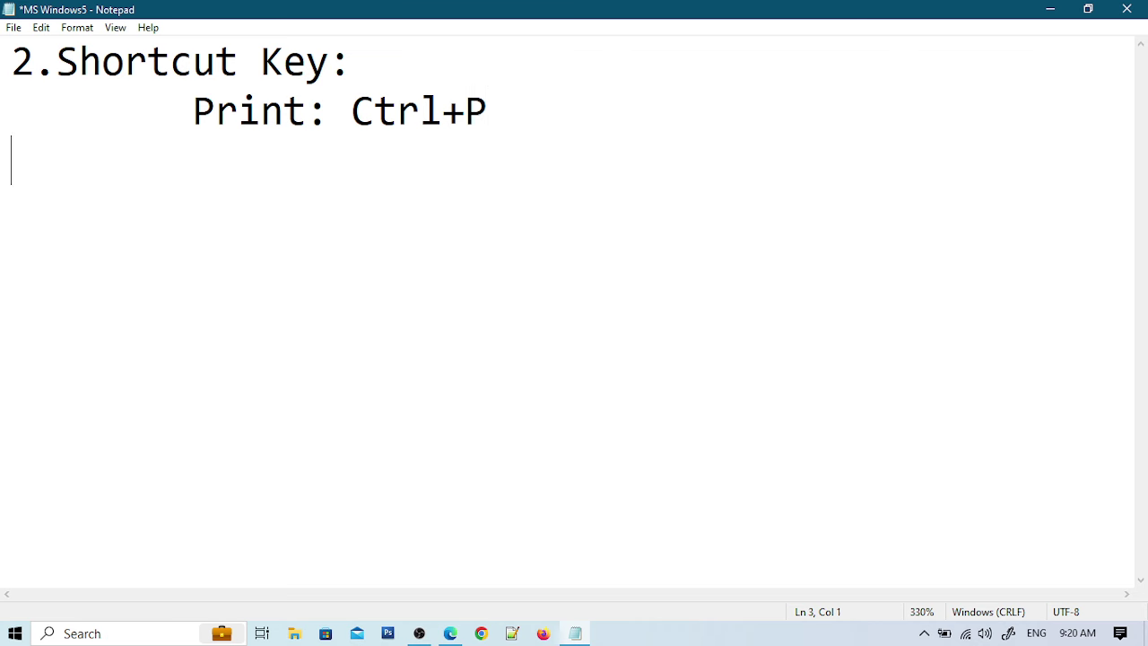
# Add an indented "New Folder:" label followed by a tab, and tab the Ctrl+P answer into the same column
pyautogui.press('Tab')
pyautogui.write('New F')
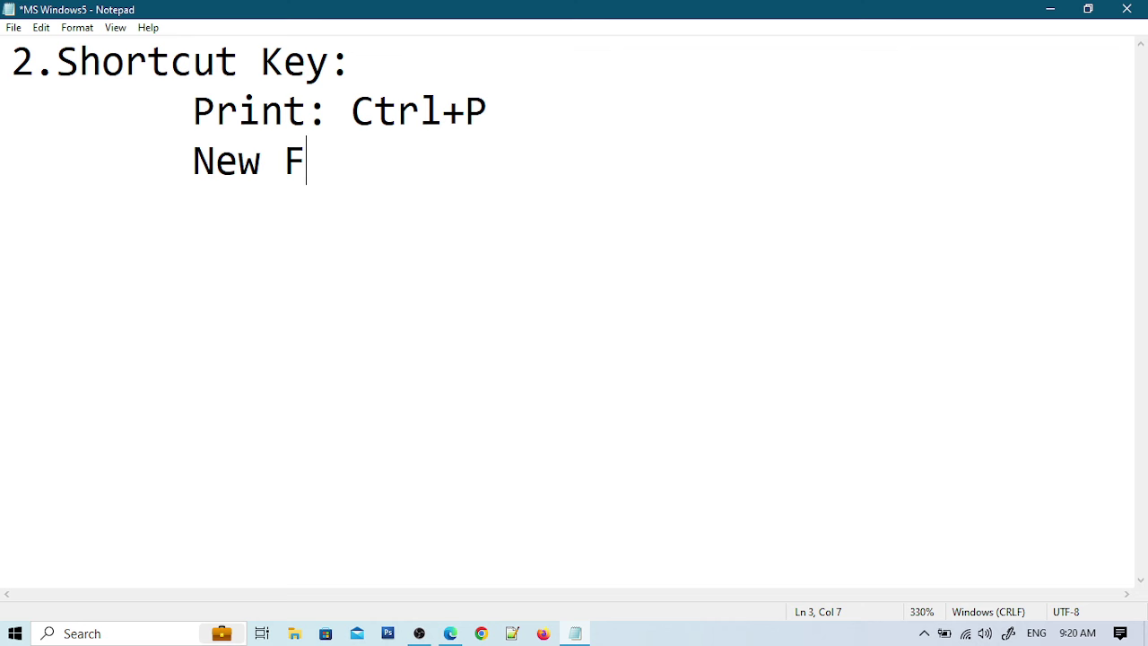
pyautogui.write('older')
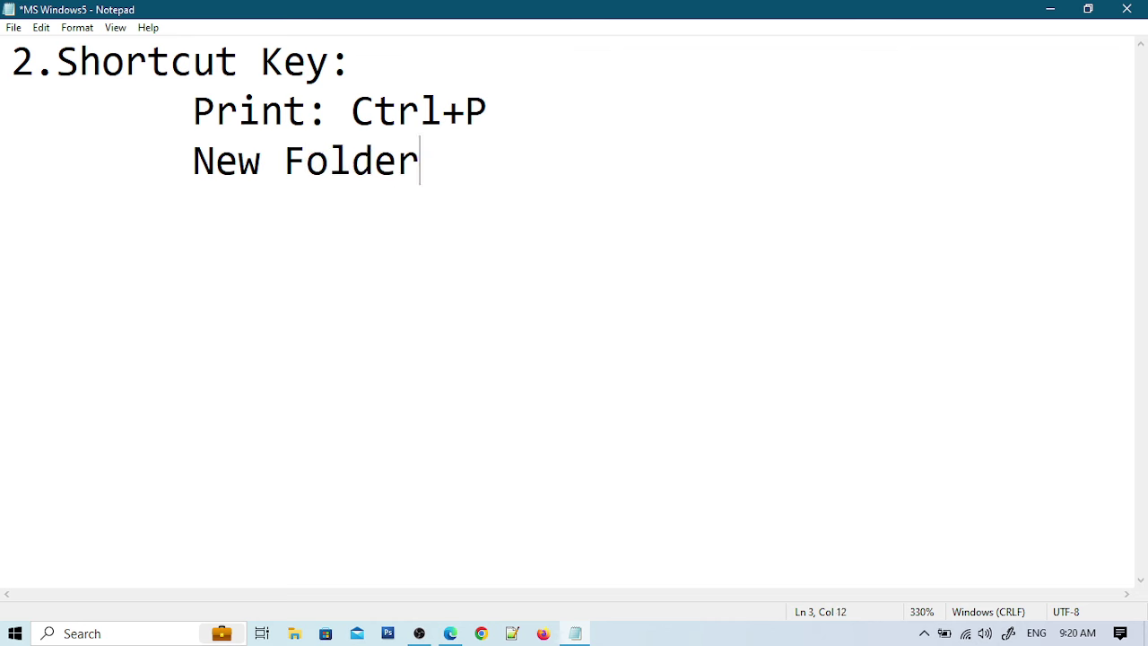
pyautogui.write(':')
pyautogui.press('Tab')
pyautogui.click(351, 110)
pyautogui.press('Tab')
# Enter "Ctrl+Shift+N" as the New Folder answer and begin item "3." after a blank line
pyautogui.click(564, 174)
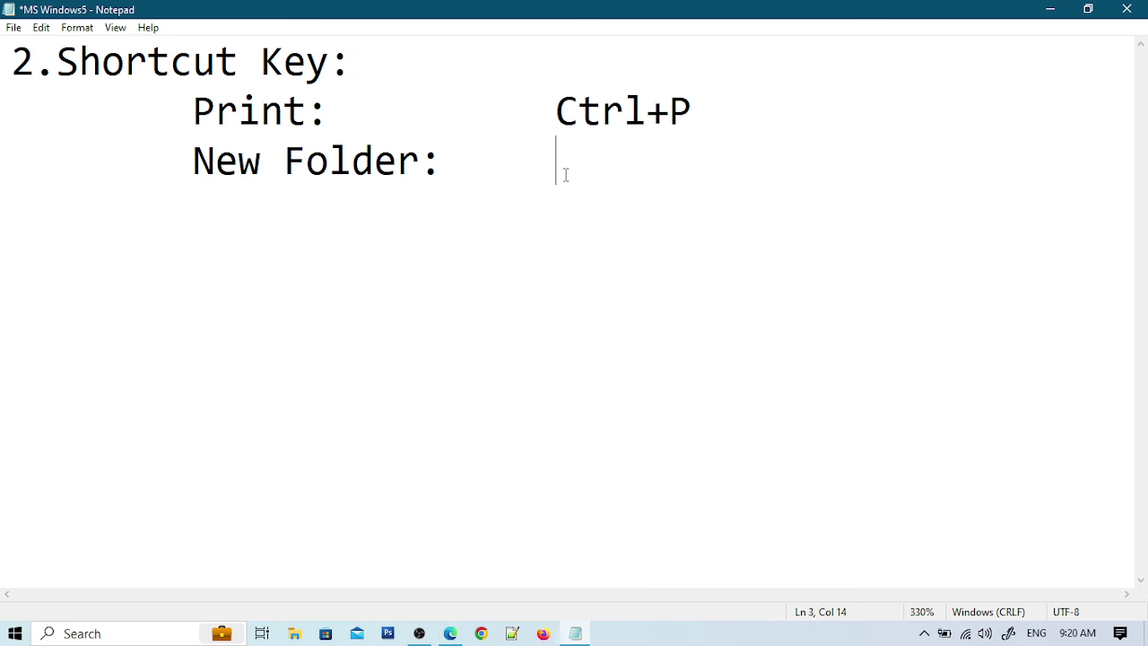
pyautogui.write('Ctrl+Sh')
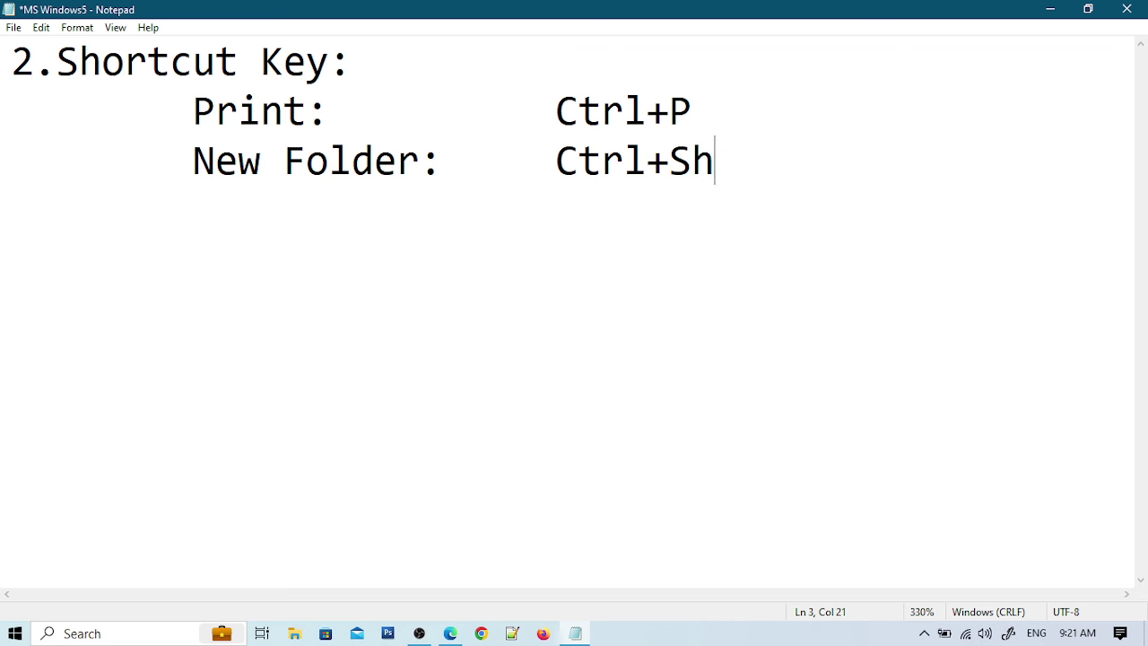
pyautogui.write('ift+N')
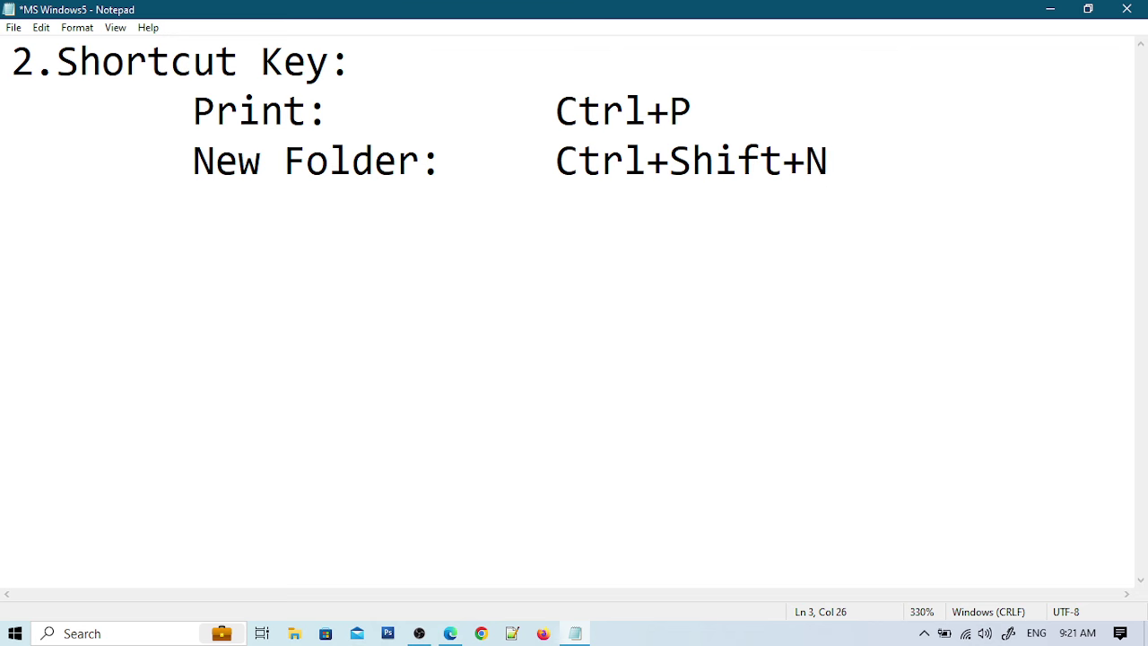
pyautogui.press('Return')
pyautogui.press('Return')
pyautogui.write('3.')
# Switch back to the PDF in Edge, tick question 3 and underline https and HTML
pyautogui.click(451, 631)
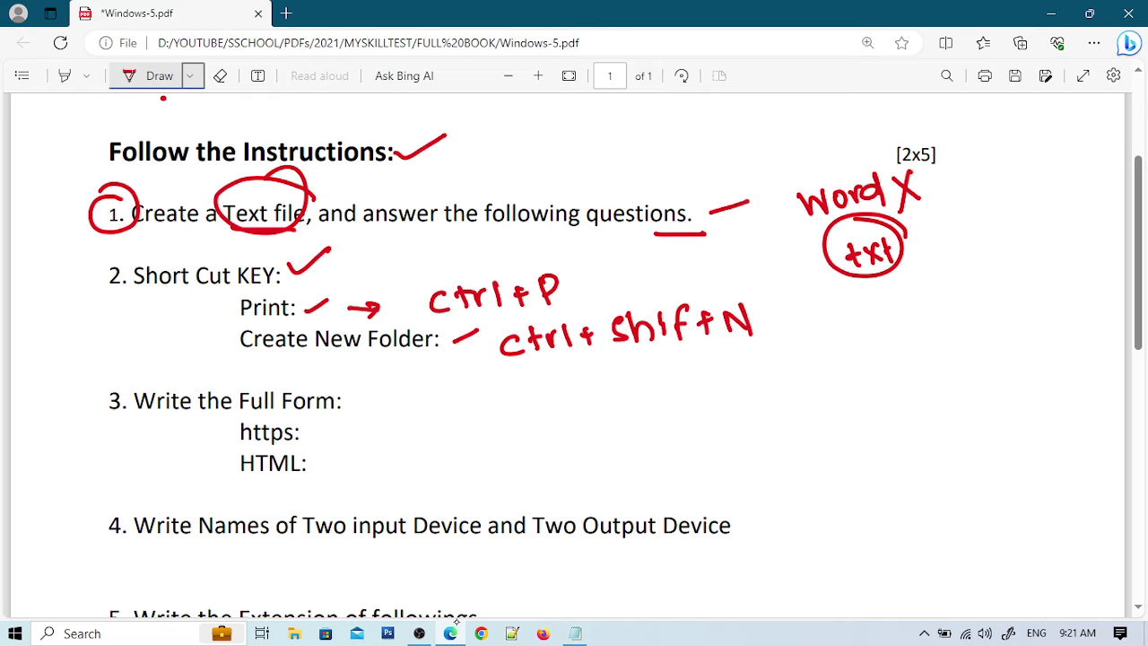
pyautogui.moveTo(346, 395); pyautogui.dragTo(393, 381)
pyautogui.moveTo(239, 443)
pyautogui.mouseDown()
pyautogui.moveTo(294, 454)
pyautogui.moveTo(306, 481)
pyautogui.mouseUp()
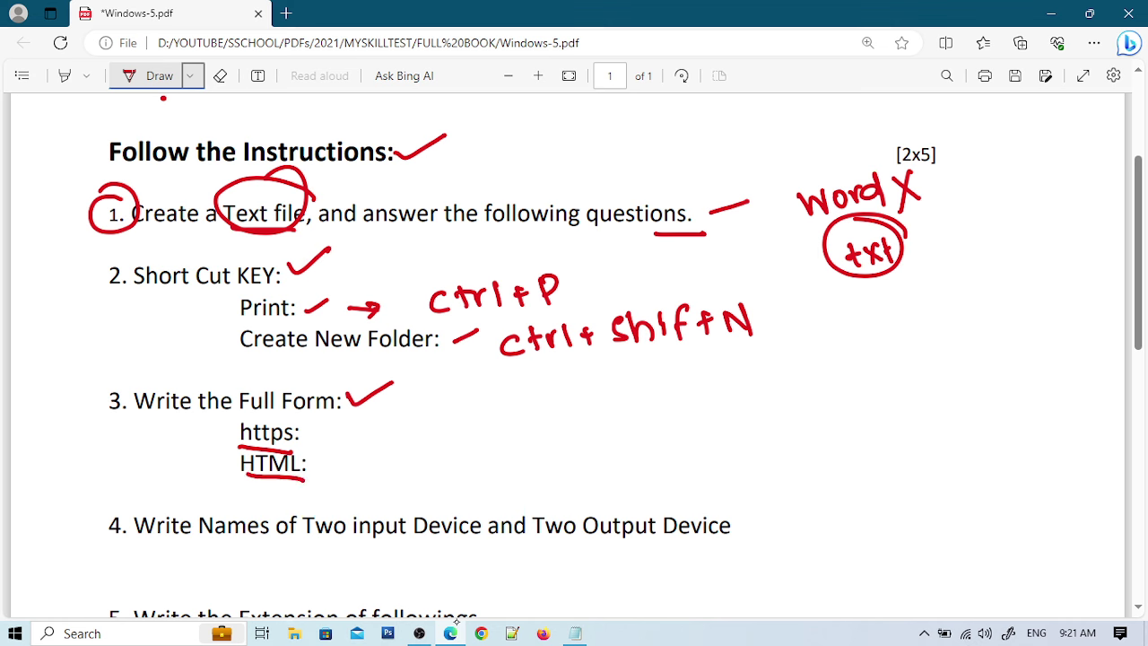
# Handwrite "hypertext protocol service" beside https under question 3 of the PDF
pyautogui.moveTo(328, 418)
pyautogui.mouseDown()
pyautogui.moveTo(366, 449)
pyautogui.moveTo(414, 418)
pyautogui.moveTo(430, 436)
pyautogui.moveTo(455, 429)
pyautogui.moveTo(474, 403)
pyautogui.moveTo(552, 421)
pyautogui.moveTo(642, 407)
pyautogui.mouseUp()
pyautogui.moveTo(651, 389); pyautogui.dragTo(655, 416)
pyautogui.moveTo(708, 384)
pyautogui.mouseDown()
pyautogui.moveTo(693, 405)
pyautogui.moveTo(733, 389)
pyautogui.moveTo(755, 403)
pyautogui.moveTo(769, 391)
pyautogui.moveTo(772, 402)
pyautogui.moveTo(795, 402)
pyautogui.mouseUp()
pyautogui.click(764, 371)
pyautogui.moveTo(800, 395); pyautogui.dragTo(822, 394)
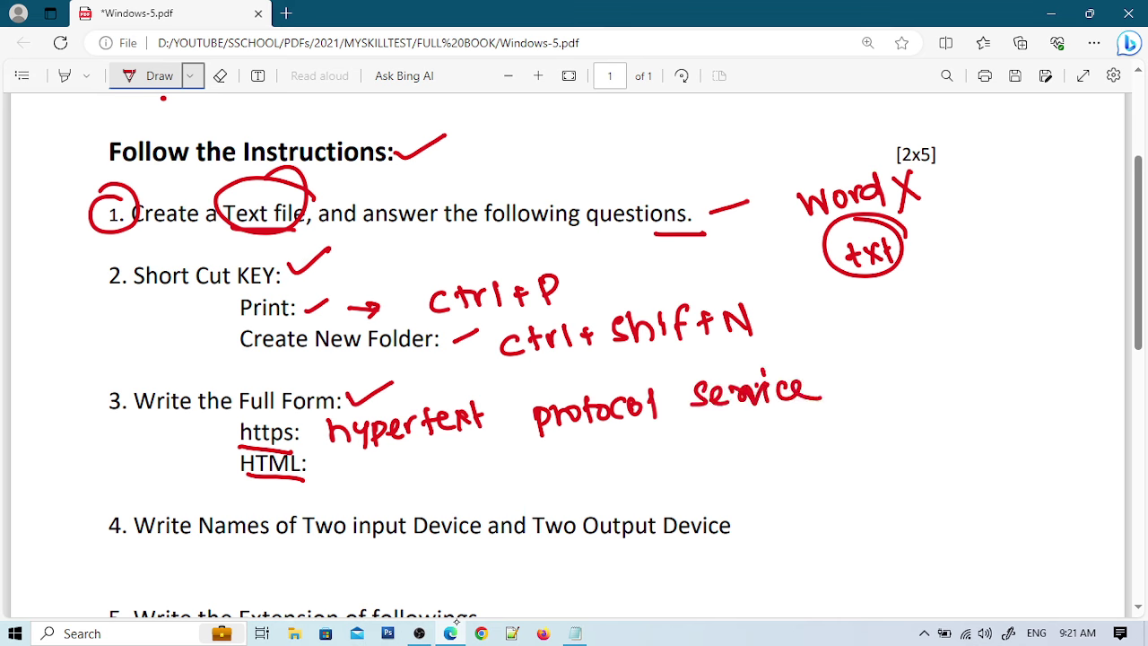
# Search the web for "htttps fullform" in a new tab, highlight the full form found, and close the tab
pyautogui.click(286, 14)
pyautogui.write('ht')
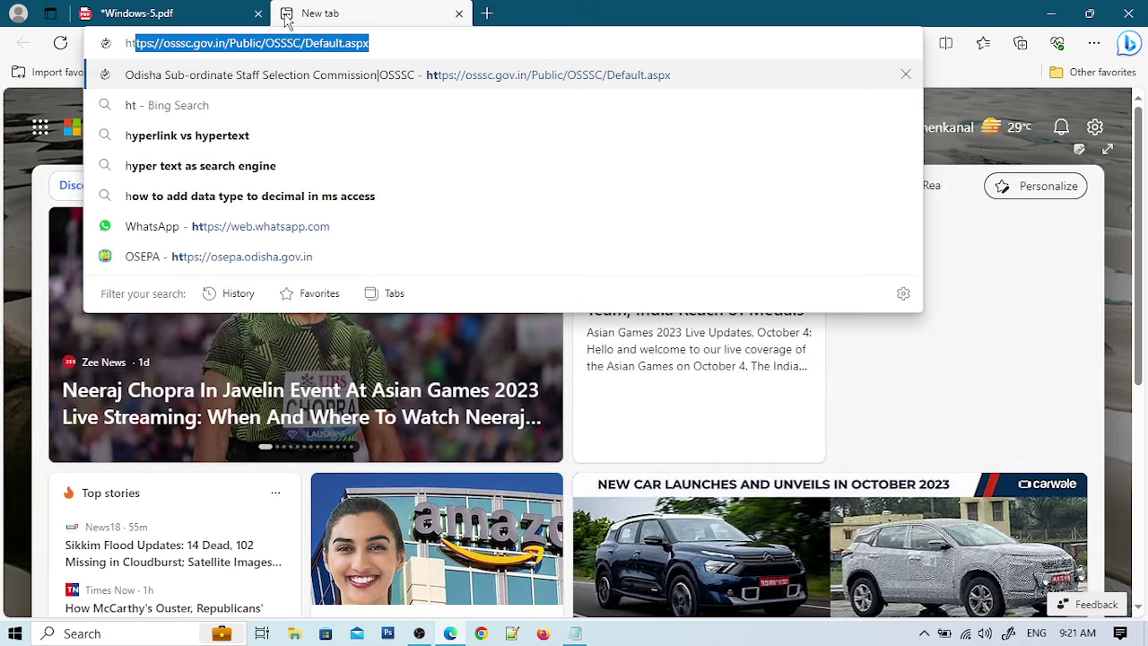
pyautogui.write('ttp f')
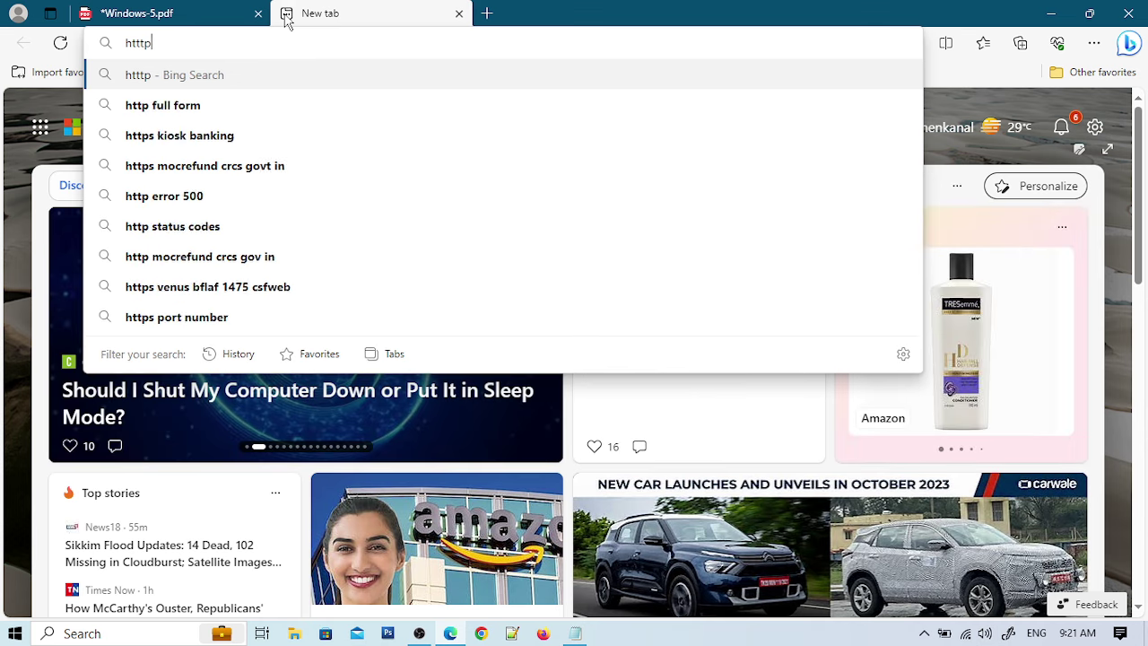
pyautogui.write('s fullfo')
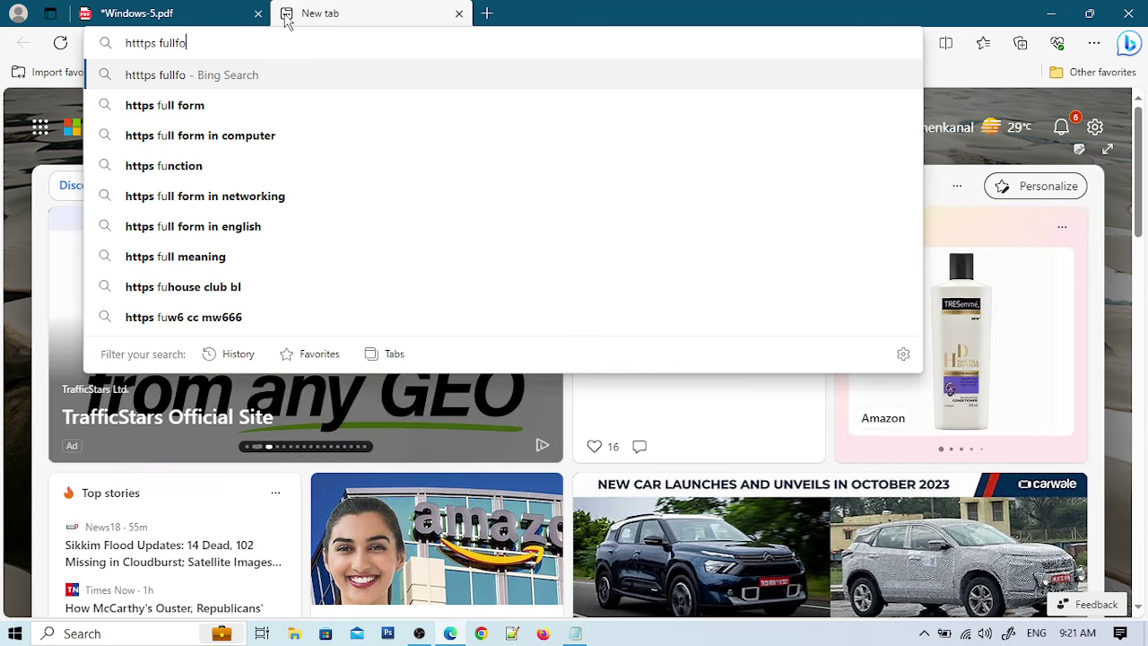
pyautogui.write('rm')
pyautogui.press('Return')
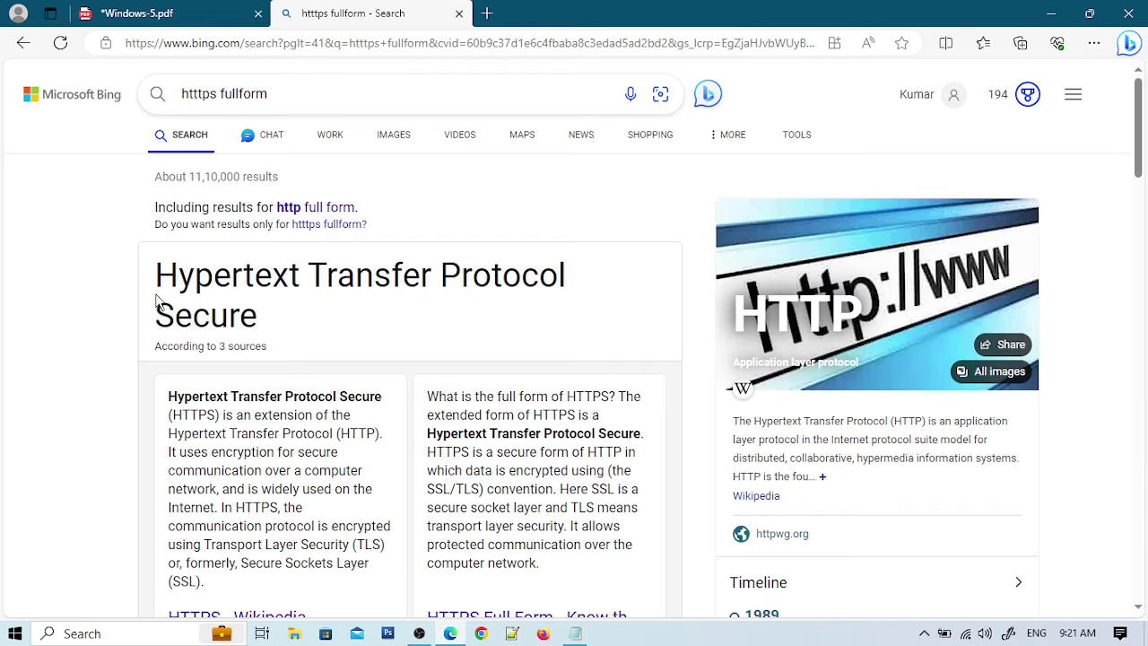
pyautogui.moveTo(156, 278); pyautogui.dragTo(262, 314)
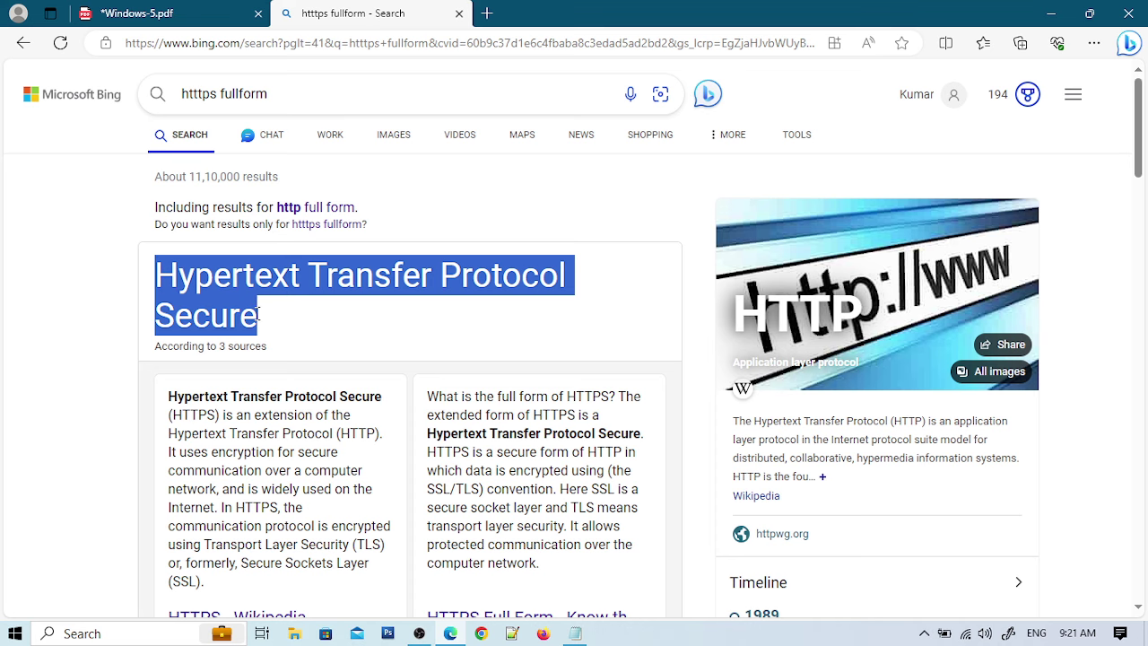
pyautogui.click(460, 12)
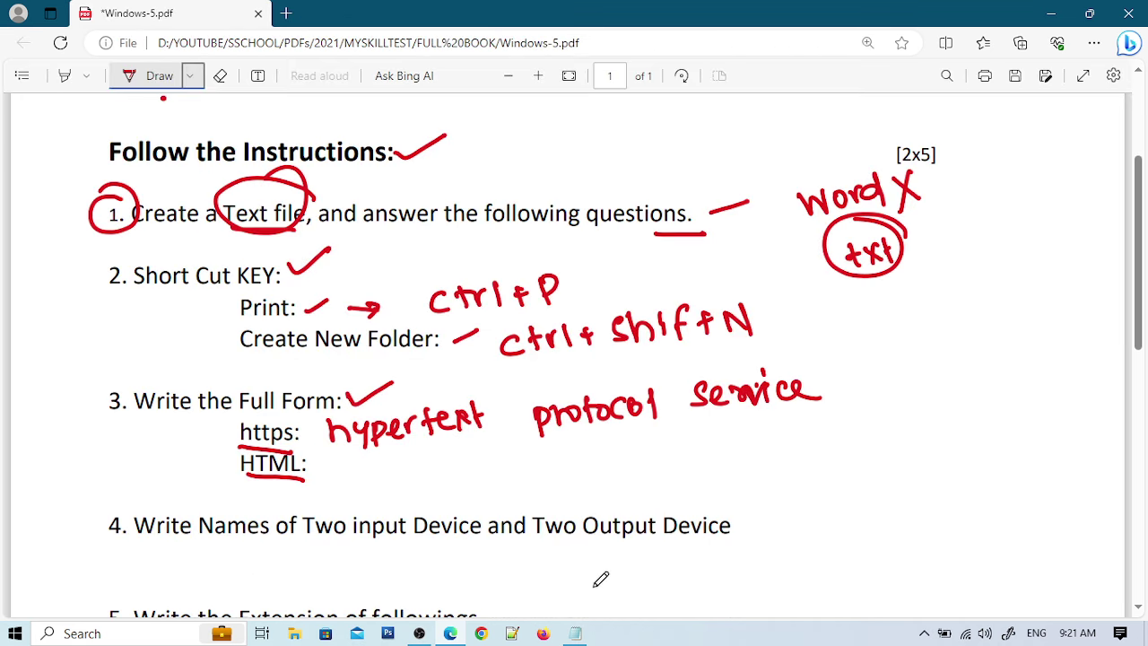
# Switch to the MS Windows5 file in Notepad and complete the item 3 heading as "Full Form:"
pyautogui.click(575, 633)
pyautogui.write('Ful')
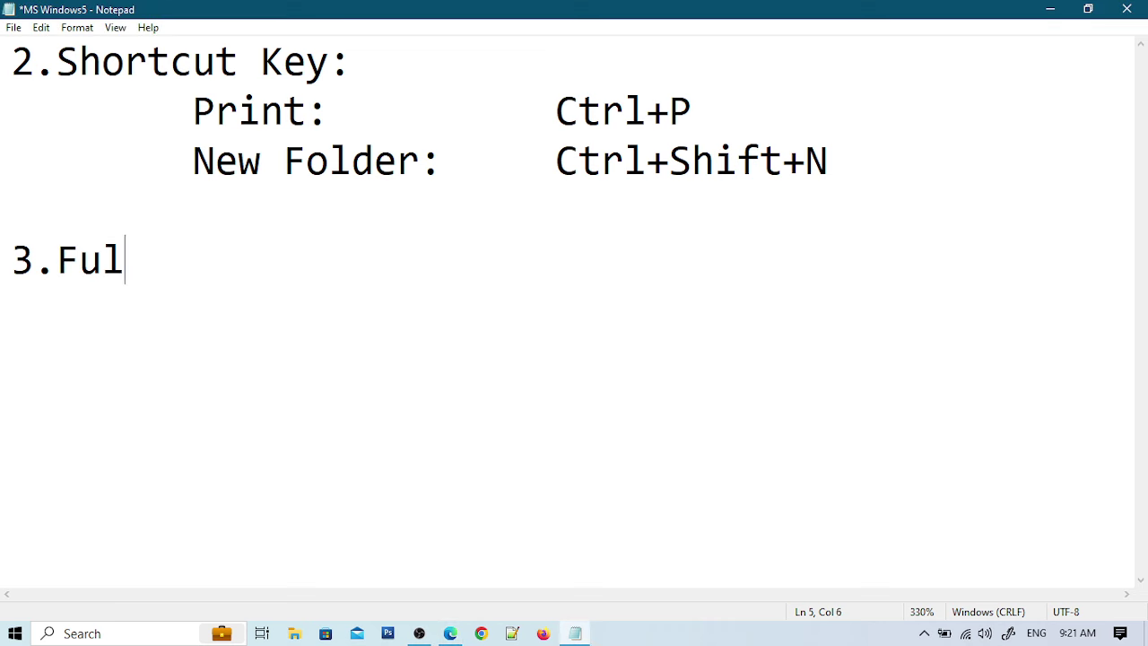
pyautogui.write('l Form')
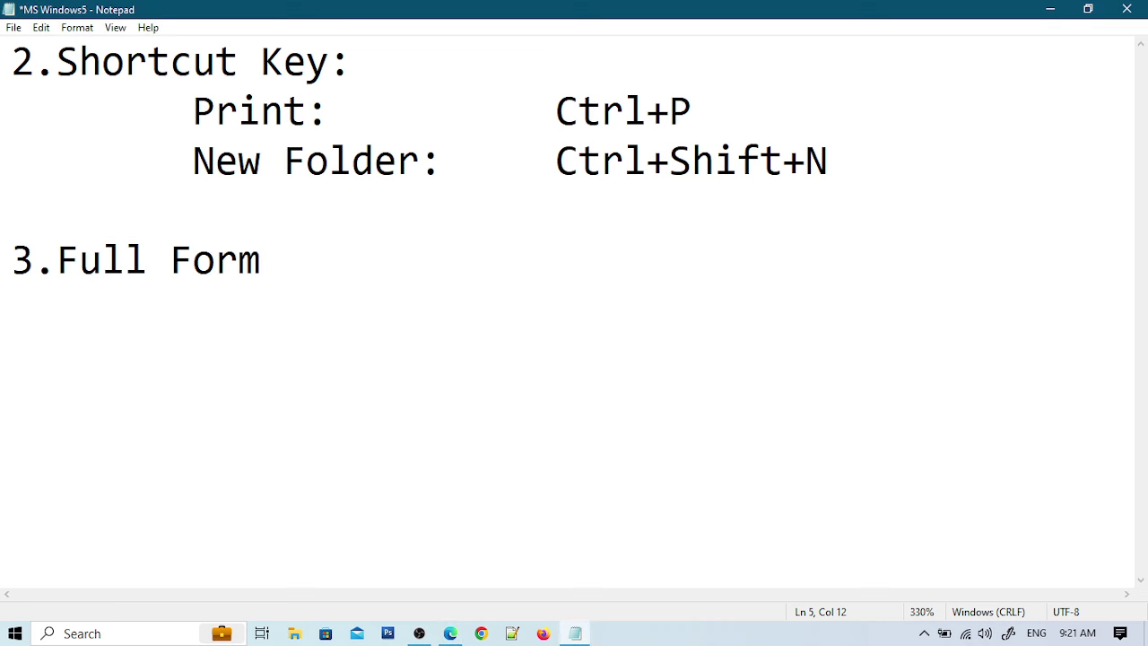
pyautogui.write(':')
pyautogui.press('Return')
# Add an indented "https:" label beneath the heading, followed by a tab and "Hypertext Transfer Protocol Secure"
pyautogui.press('Tab')
pyautogui.write('H')
pyautogui.press('BackSpace')
pyautogui.write('https:\t')
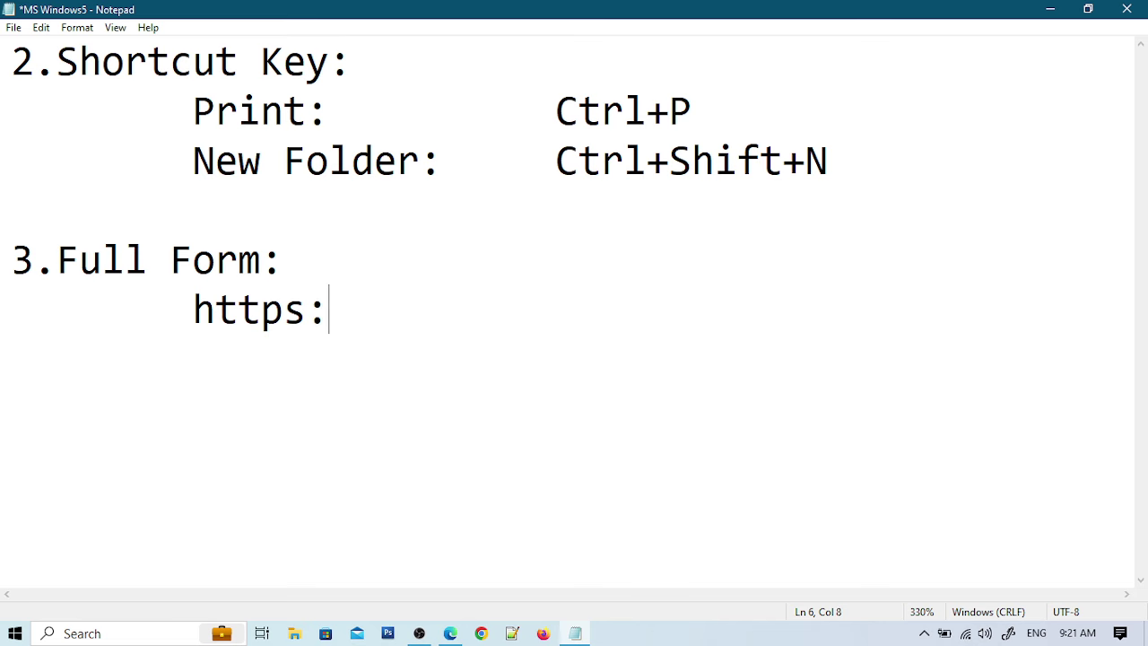
pyautogui.write('Hypertext Transfer Protocol Secure')
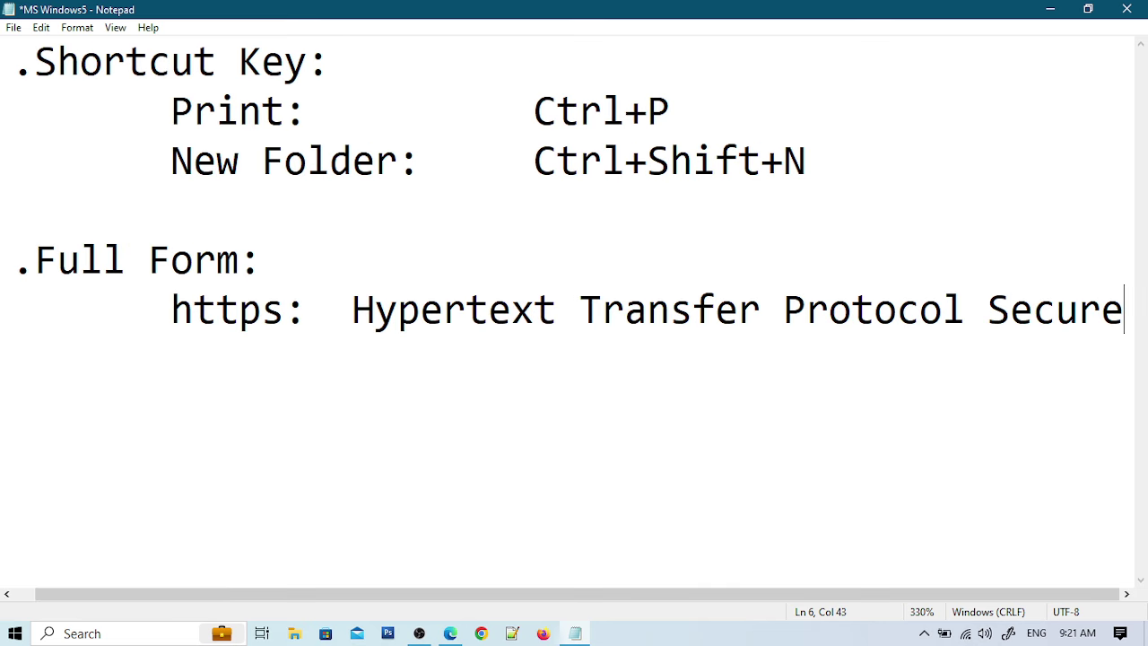
# Add an indented "HTML:" label on the following line, with a tab and the answer "Hypertext Markup Language"
pyautogui.press('Return')
pyautogui.press('Tab')
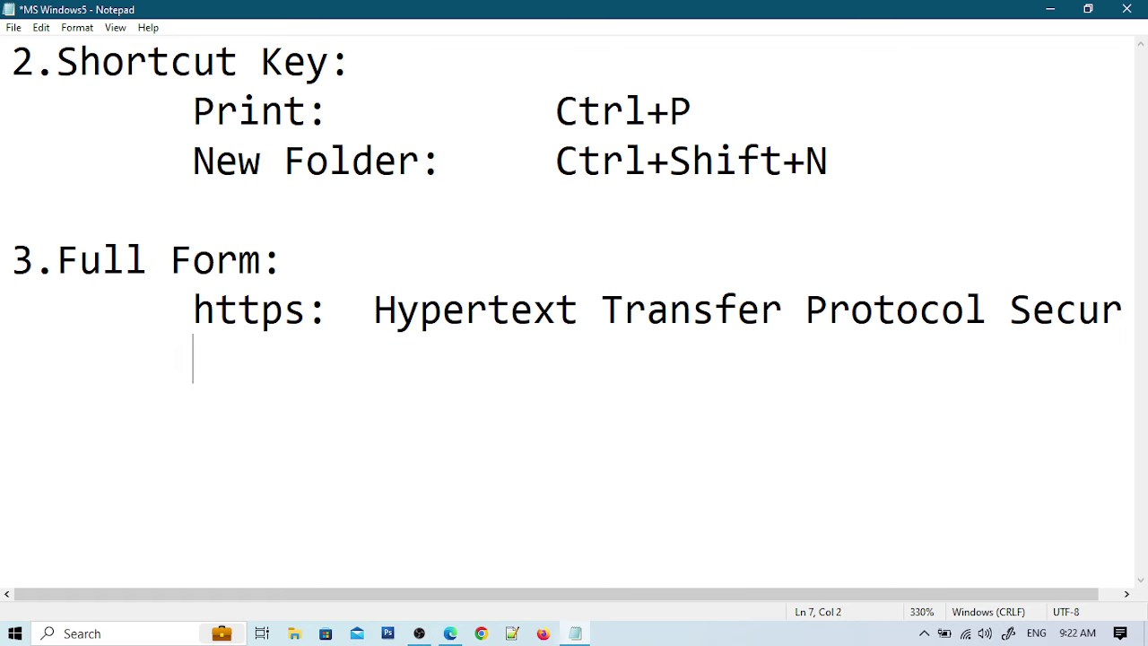
pyautogui.write('HTM')
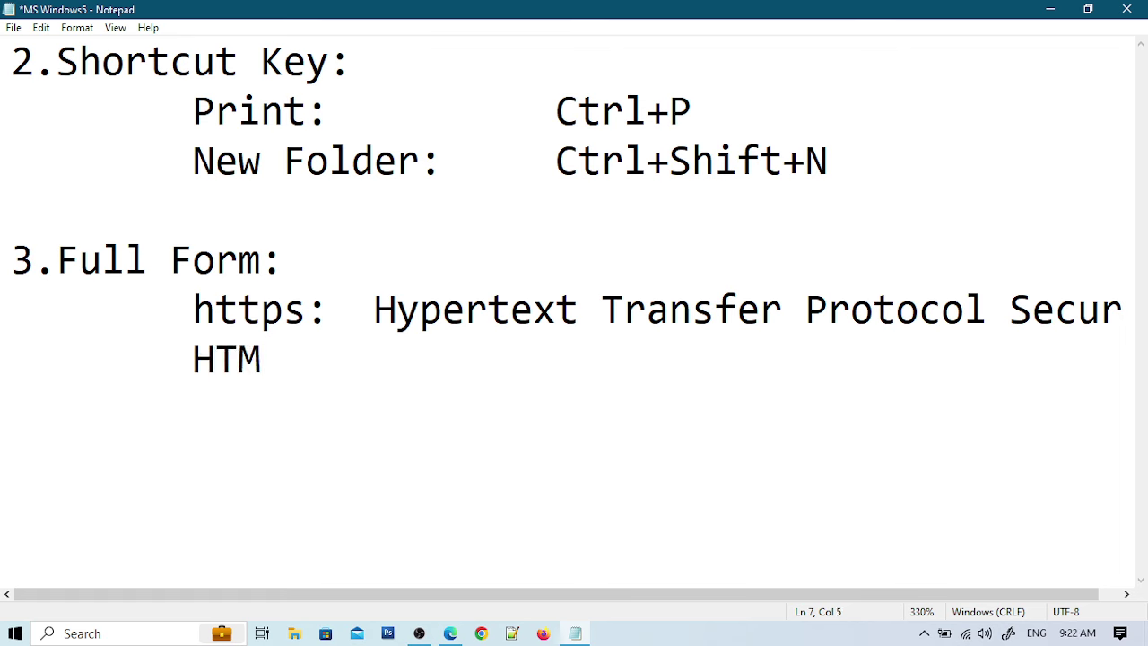
pyautogui.write(';')
pyautogui.press('BackSpace')
pyautogui.write('L:\tHyper')
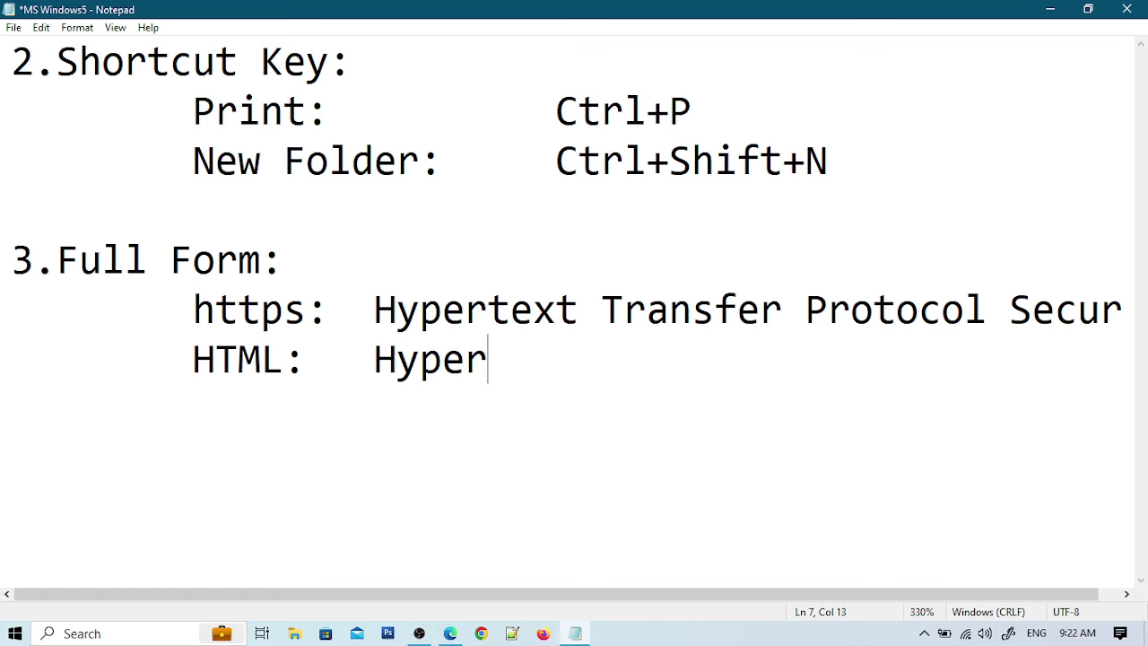
pyautogui.write('text Mar')
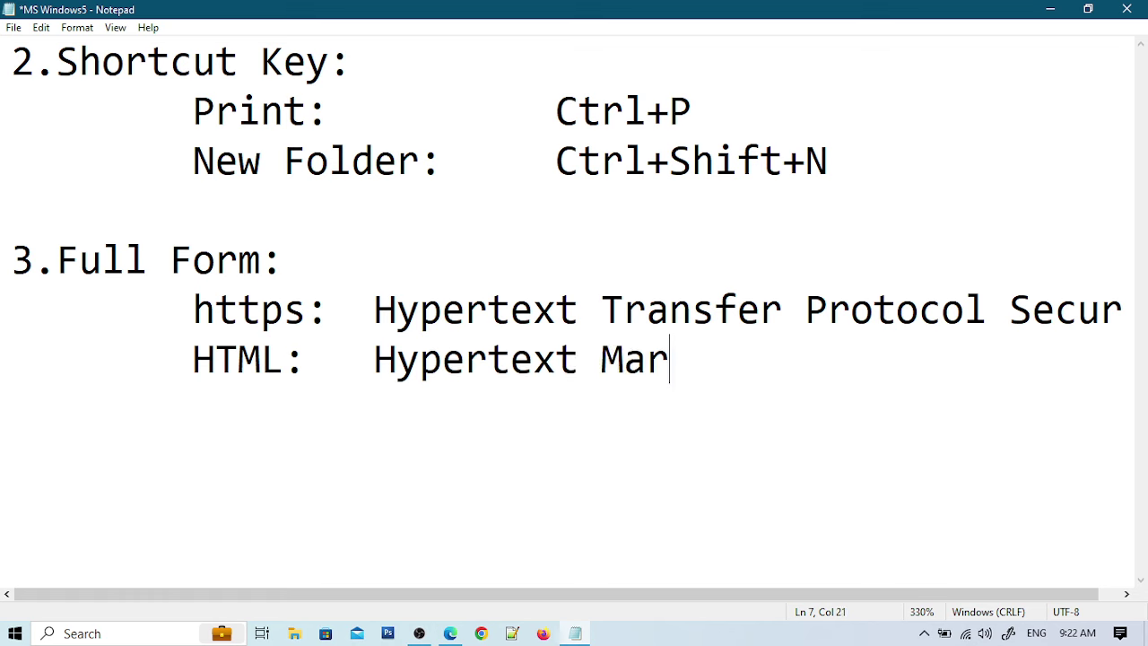
pyautogui.write('kup Lanu')
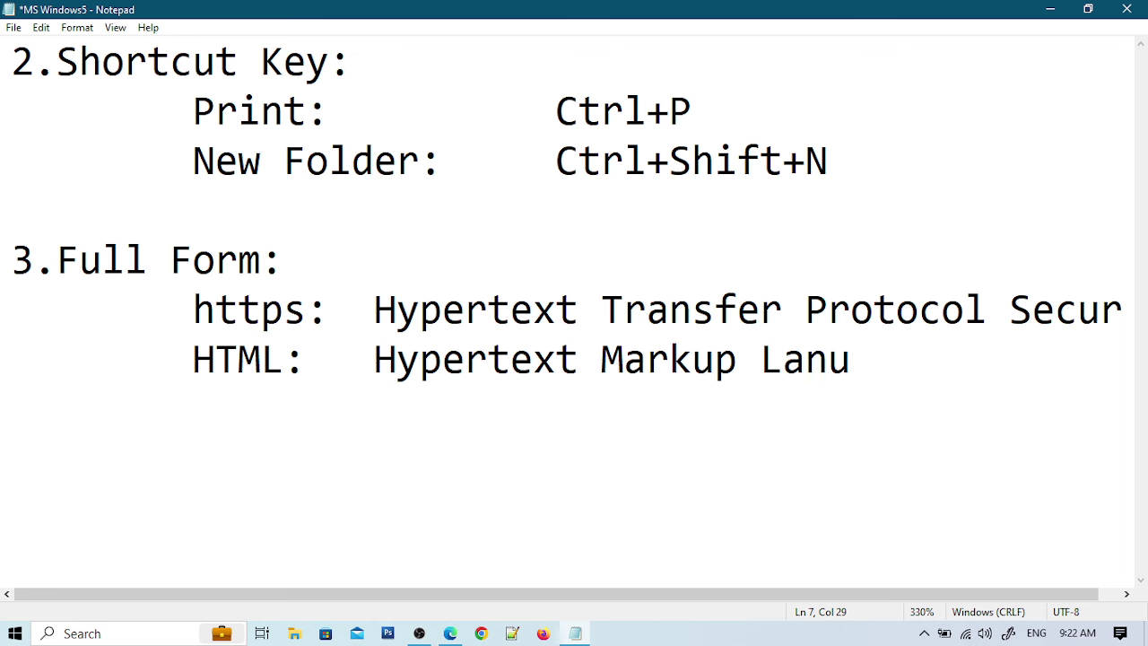
pyautogui.press('BackSpace')
pyautogui.write('guage')
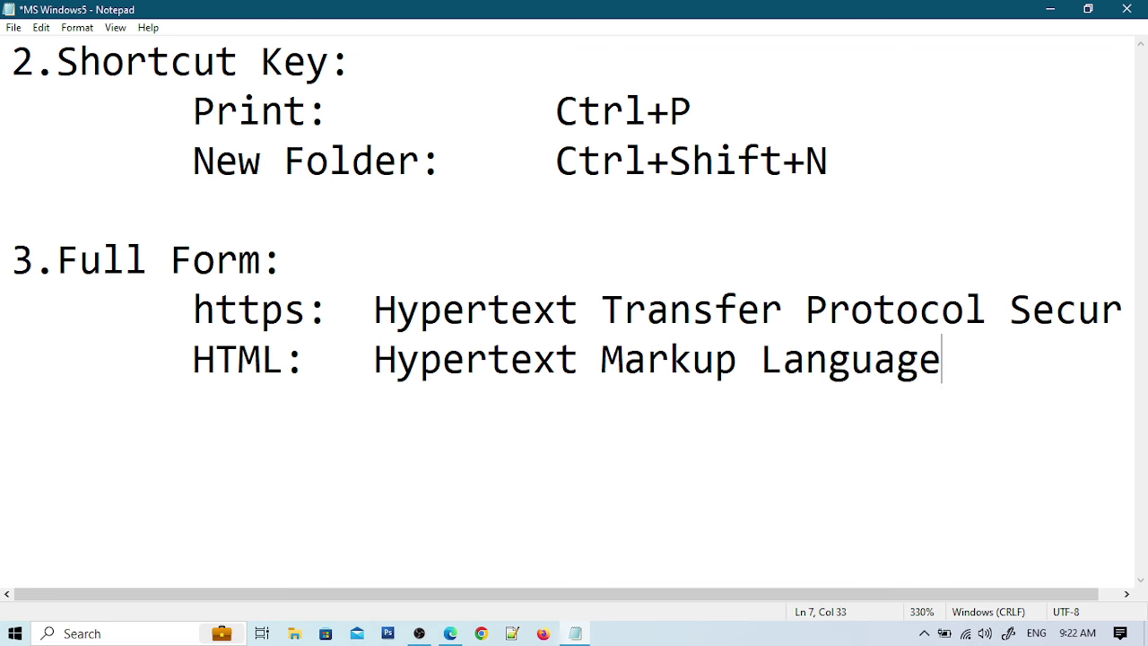
# Begin item "4." after a blank line below the HTML answer
pyautogui.press('Return')
pyautogui.write('4.')
pyautogui.press('BackSpace')
pyautogui.press('BackSpace')
pyautogui.press('Return')
pyautogui.write('4.')
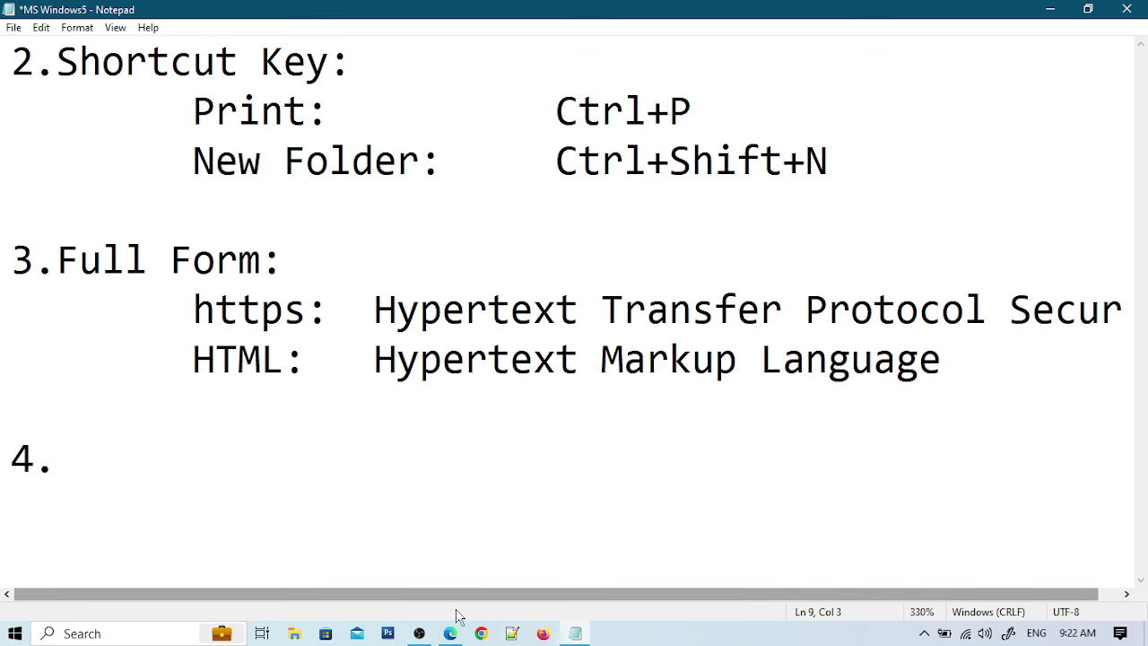
# Switch back to the PDF in Edge and handwrite "keyboard" and "Mouse" beside question 4, with arrows pointing to them
pyautogui.click(453, 634)
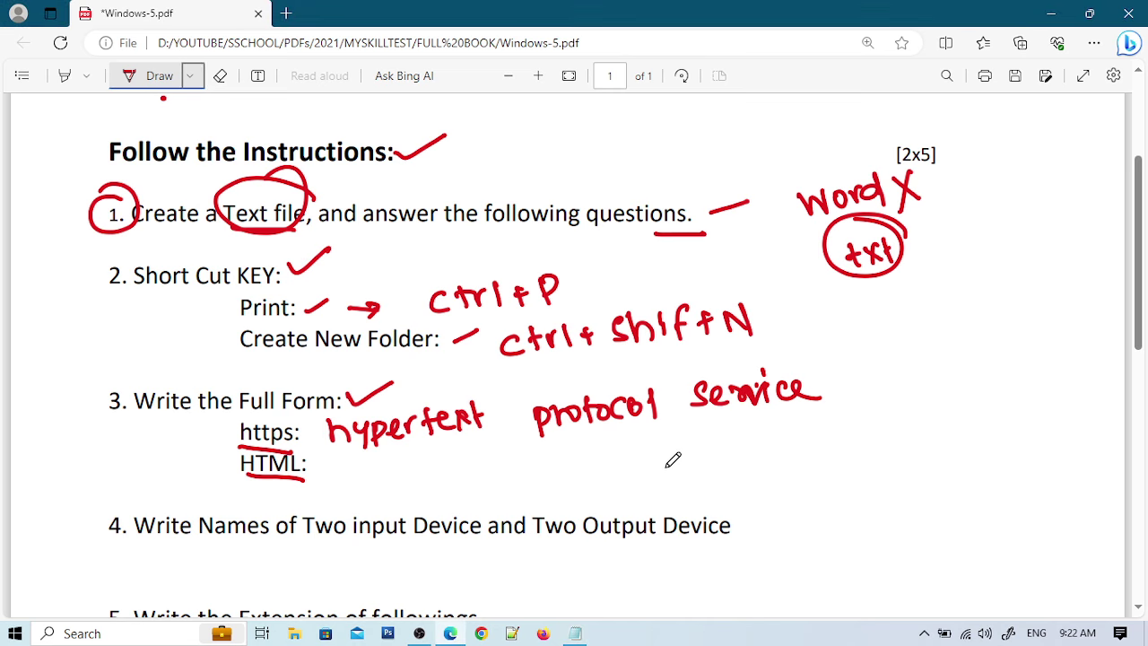
pyautogui.moveTo(667, 466); pyautogui.dragTo(690, 457)
pyautogui.scroll(-3, 1141, 294)
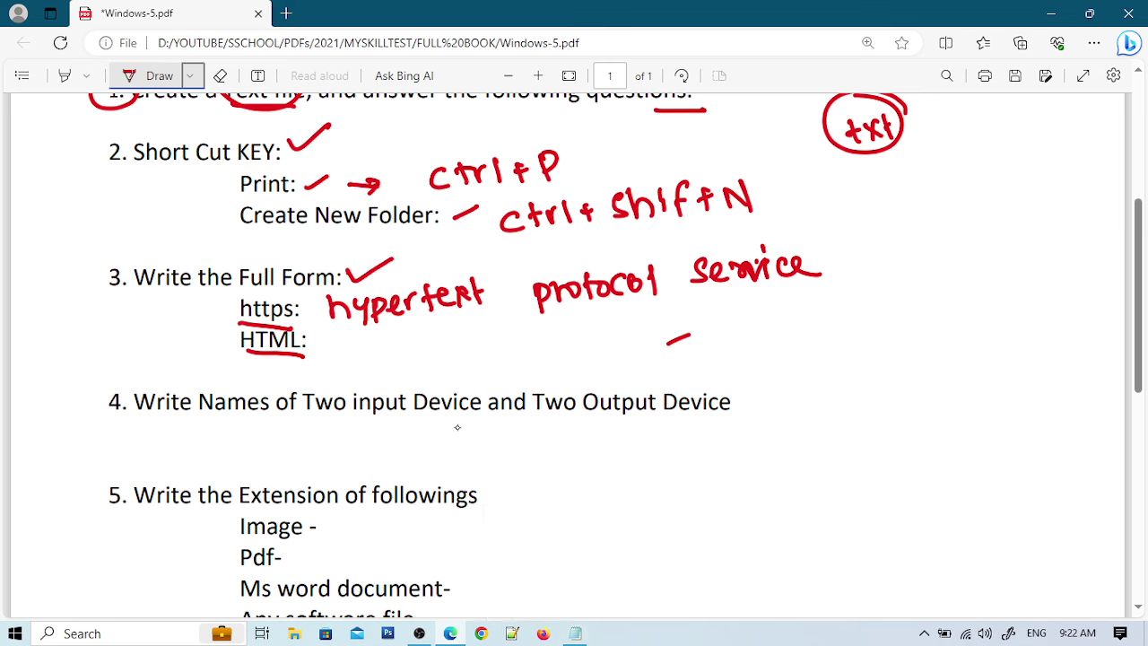
pyautogui.moveTo(734, 401)
pyautogui.mouseDown()
pyautogui.moveTo(770, 385)
pyautogui.moveTo(820, 386)
pyautogui.mouseUp()
pyautogui.moveTo(825, 373); pyautogui.dragTo(859, 389)
pyautogui.moveTo(866, 341)
pyautogui.mouseDown()
pyautogui.moveTo(888, 364)
pyautogui.moveTo(903, 357)
pyautogui.mouseUp()
pyautogui.moveTo(924, 351)
pyautogui.mouseDown()
pyautogui.moveTo(927, 362)
pyautogui.moveTo(950, 337)
pyautogui.moveTo(981, 363)
pyautogui.mouseUp()
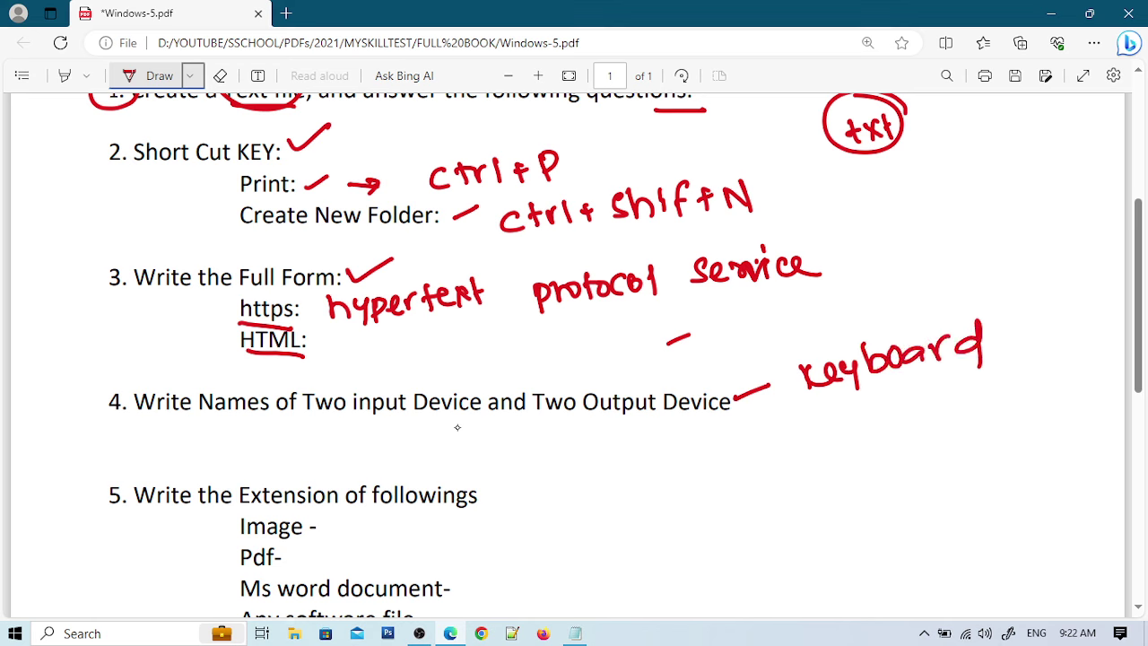
pyautogui.moveTo(735, 401)
pyautogui.mouseDown()
pyautogui.moveTo(848, 429)
pyautogui.moveTo(887, 401)
pyautogui.moveTo(938, 408)
pyautogui.mouseUp()
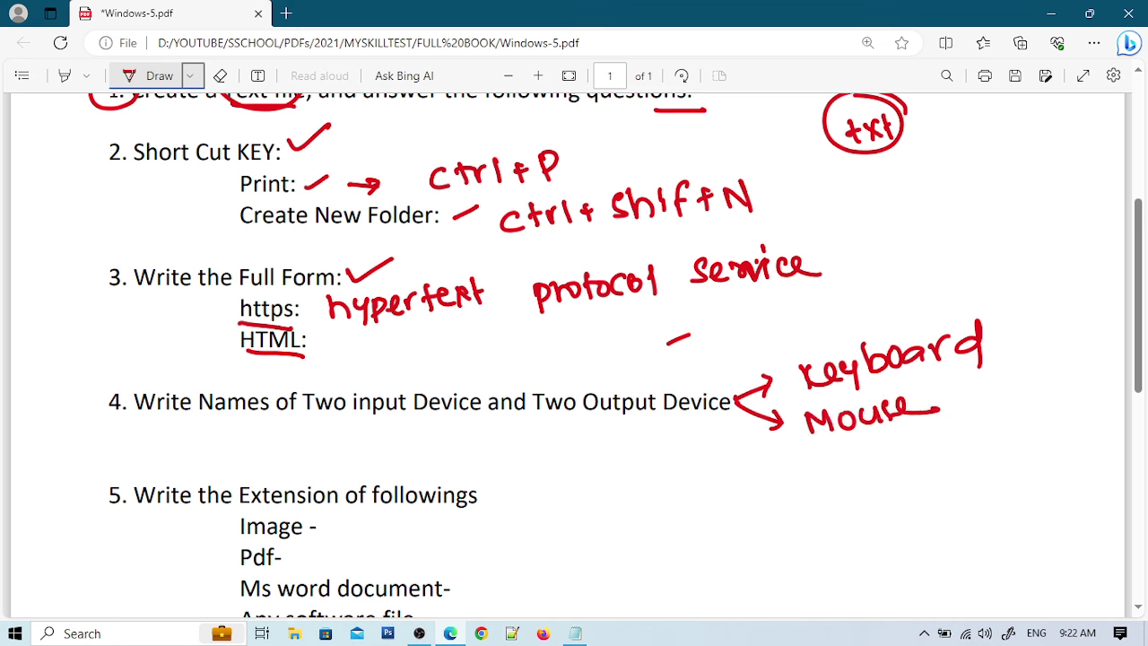
# Draw an arrow down from "Output" in question 4 and handwrite "speaker", "monitor" and "printer" beneath it
pyautogui.moveTo(617, 414); pyautogui.dragTo(633, 477)
pyautogui.moveTo(632, 495)
pyautogui.mouseDown()
pyautogui.moveTo(622, 516)
pyautogui.moveTo(728, 462)
pyautogui.mouseUp()
pyautogui.moveTo(647, 538)
pyautogui.mouseDown()
pyautogui.moveTo(722, 504)
pyautogui.moveTo(750, 504)
pyautogui.moveTo(687, 540)
pyautogui.moveTo(780, 533)
pyautogui.moveTo(794, 507)
pyautogui.mouseUp()
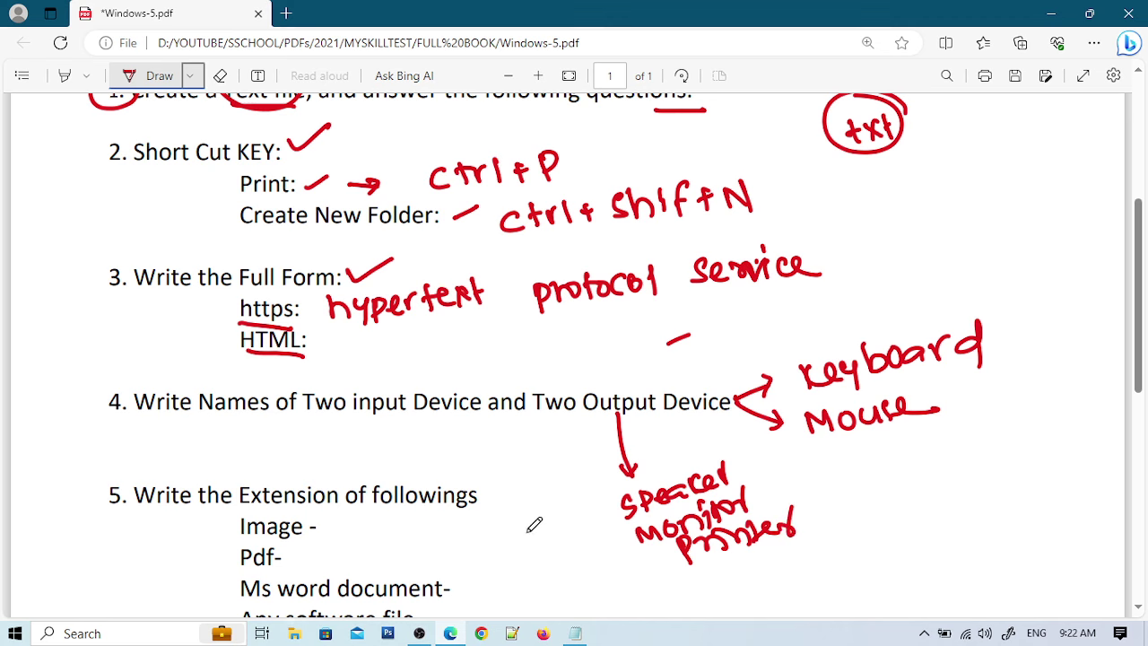
# Switch to Notepad and enter "Output Devices:" as the item 4 heading
pyautogui.click(575, 633)
pyautogui.write('Out')
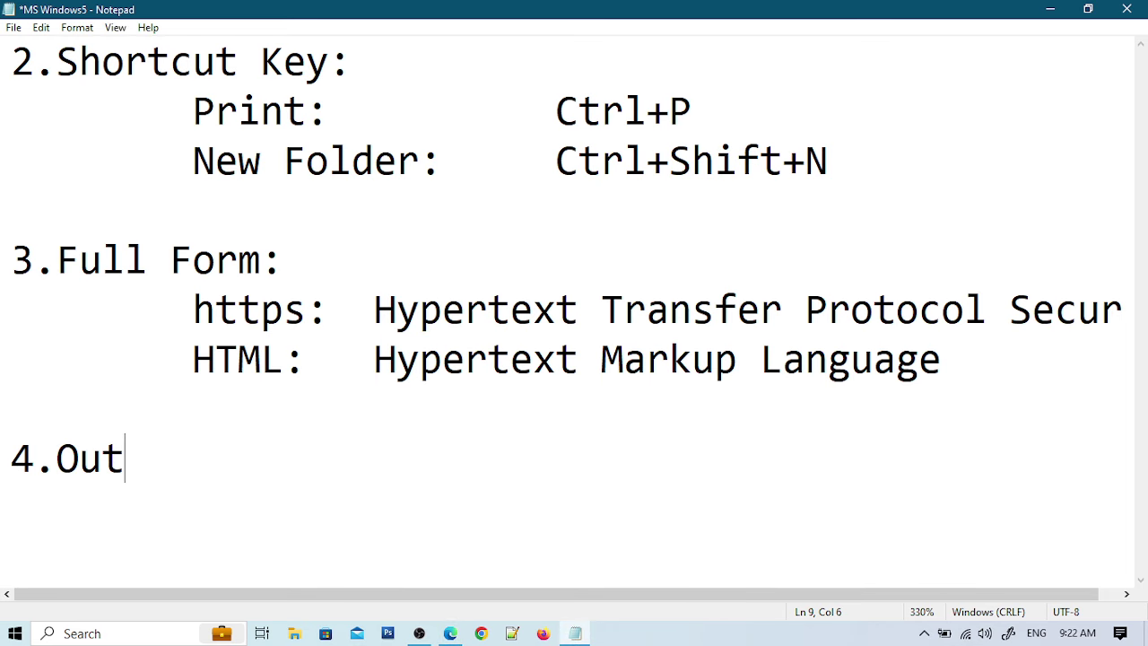
pyautogui.write('put Devi')
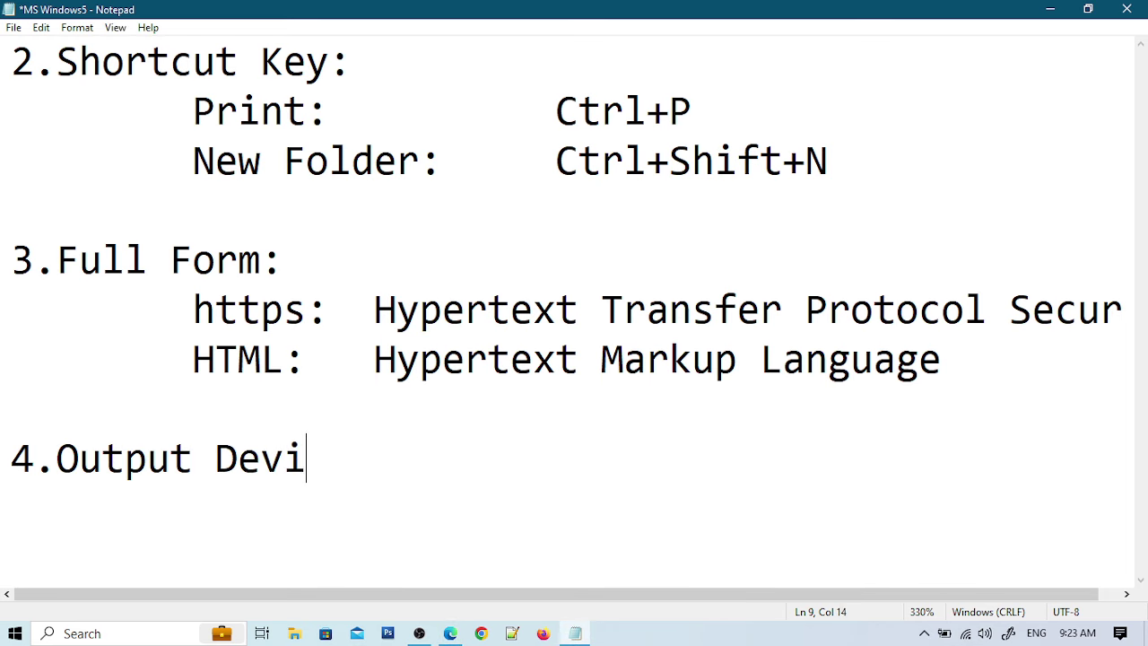
pyautogui.write('ces:')
pyautogui.press('Tab')
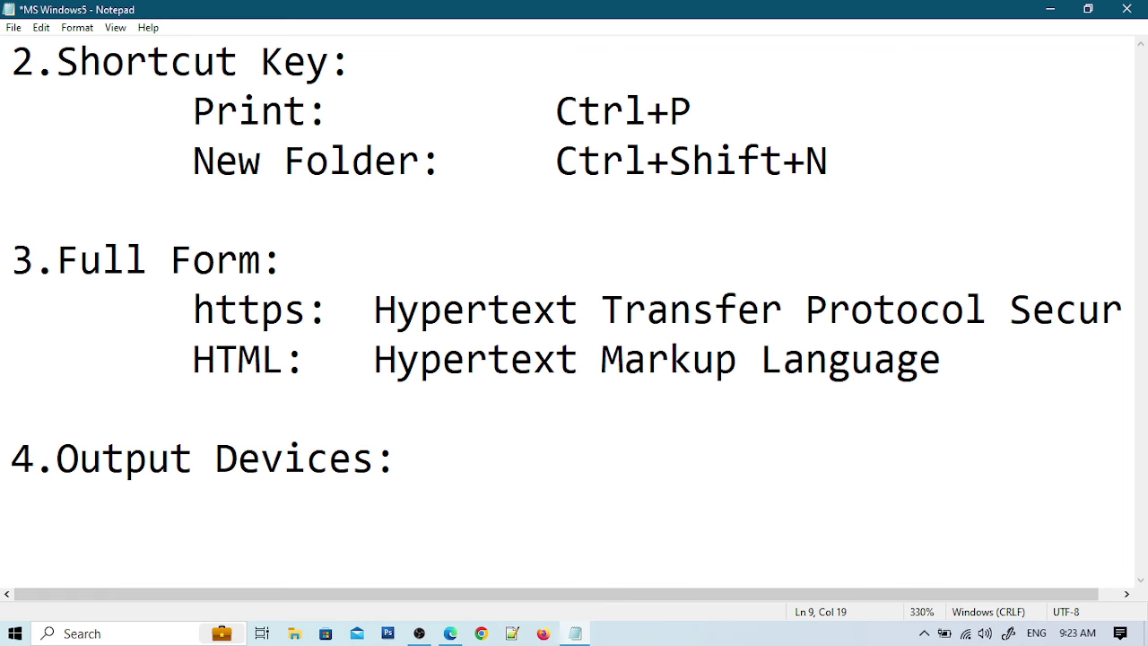
pyautogui.write('Ke')
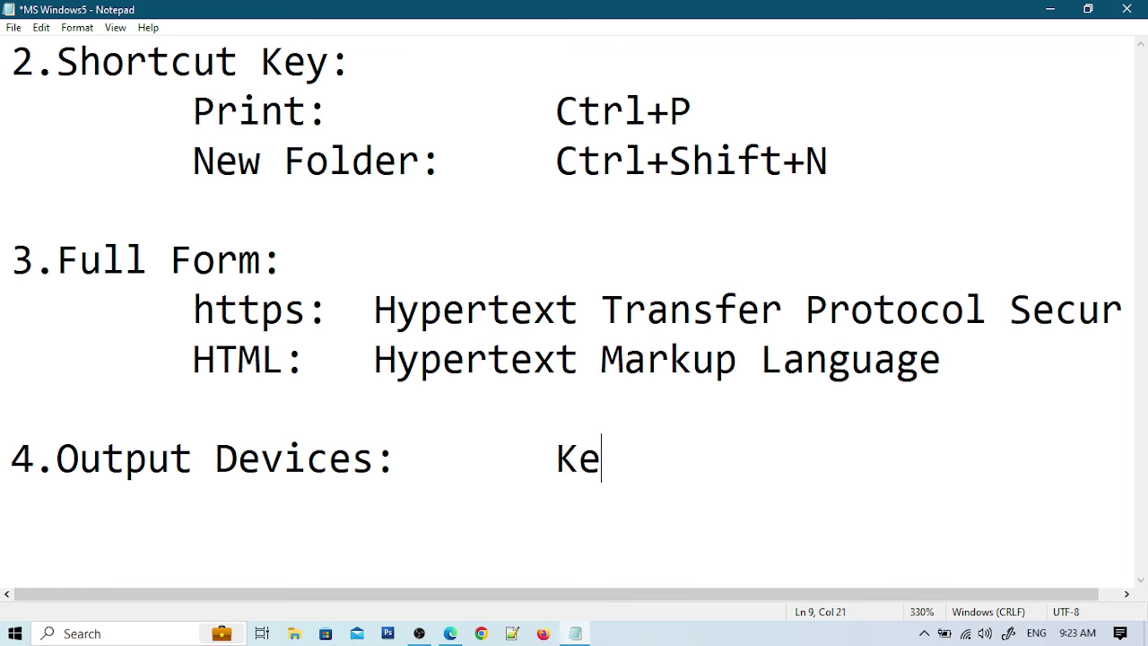
pyautogui.write('yboard')
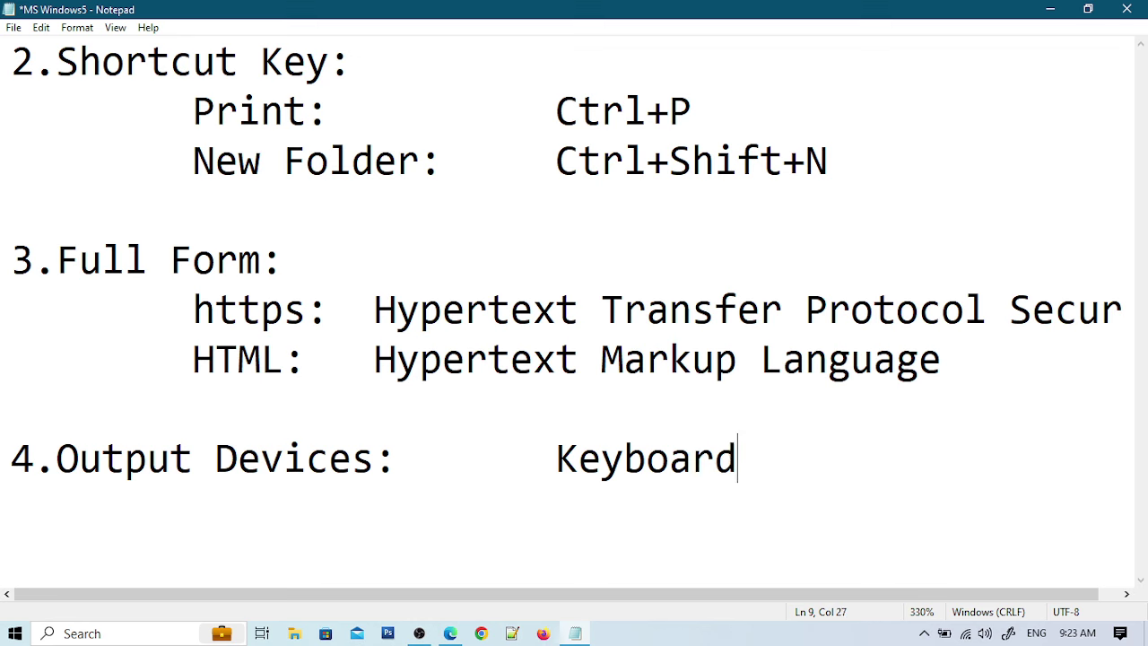
pyautogui.press('BackSpace')
pyautogui.press('BackSpace')
pyautogui.press('BackSpace')
pyautogui.press('BackSpace')
pyautogui.press('BackSpace')
pyautogui.press('BackSpace')
pyautogui.press('BackSpace')
pyautogui.press('BackSpace')
pyautogui.press('BackSpace')
pyautogui.press('BackSpace')
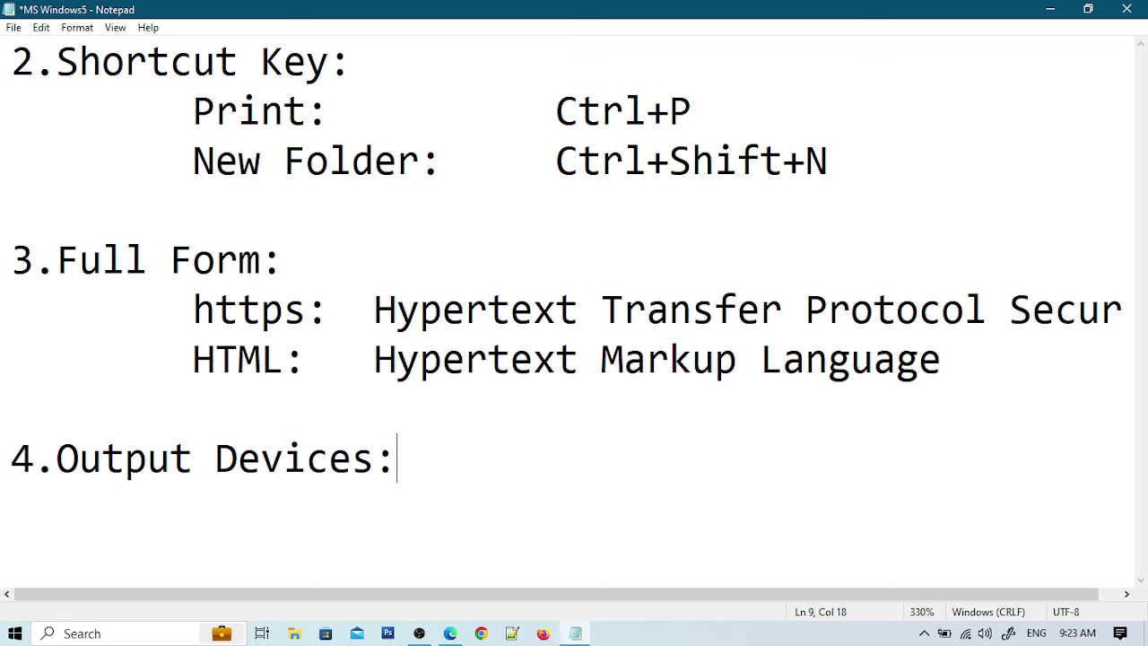
# List "Keyboard" and "Mouse" on separate indented lines under the item 4 heading and start an unindented line with "In"
pyautogui.write(':')
pyautogui.press('Return')
pyautogui.press('Tab')
pyautogui.write('K')
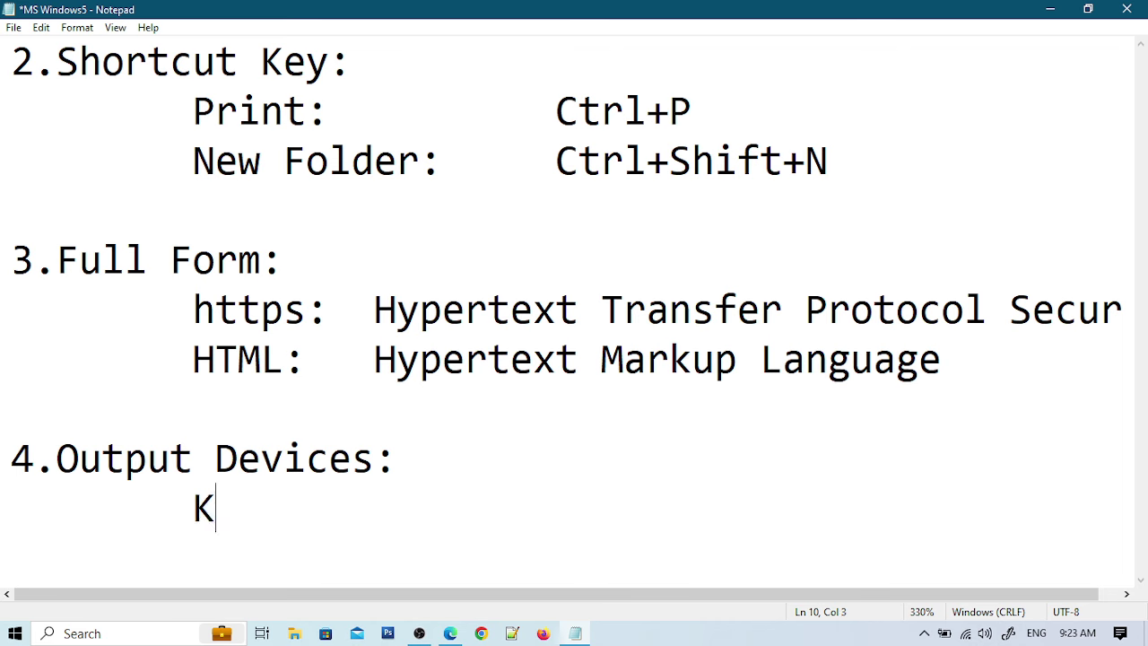
pyautogui.write('eyboard')
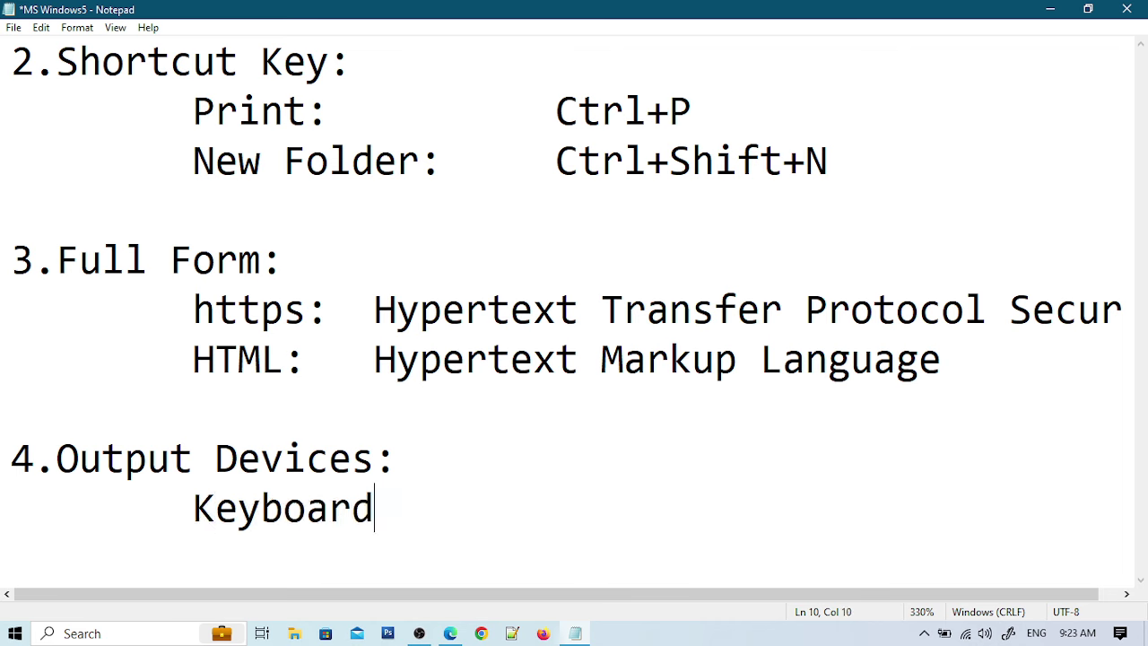
pyautogui.press('Return')
pyautogui.press('Tab')
pyautogui.write('Mouse')
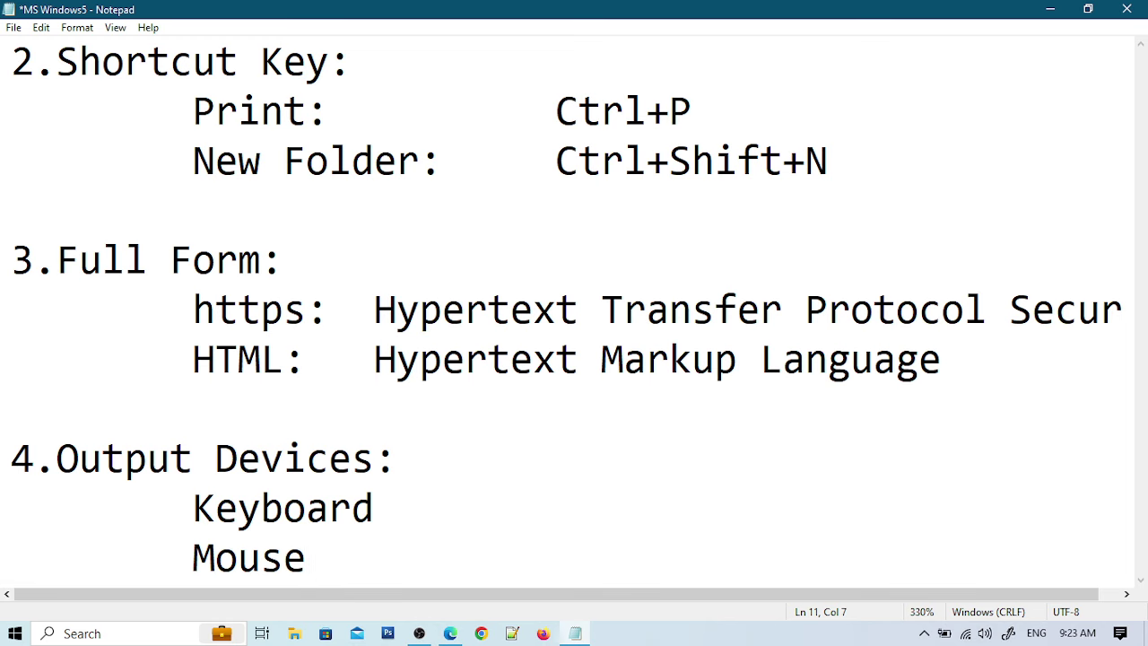
pyautogui.press('Return')
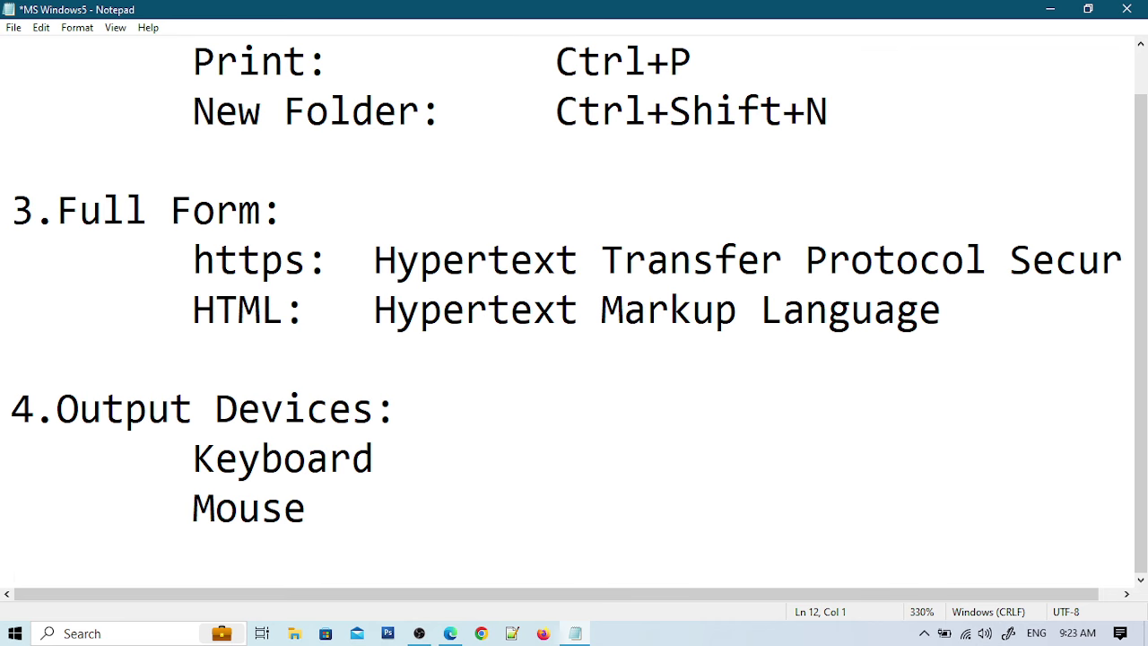
pyautogui.write('In')
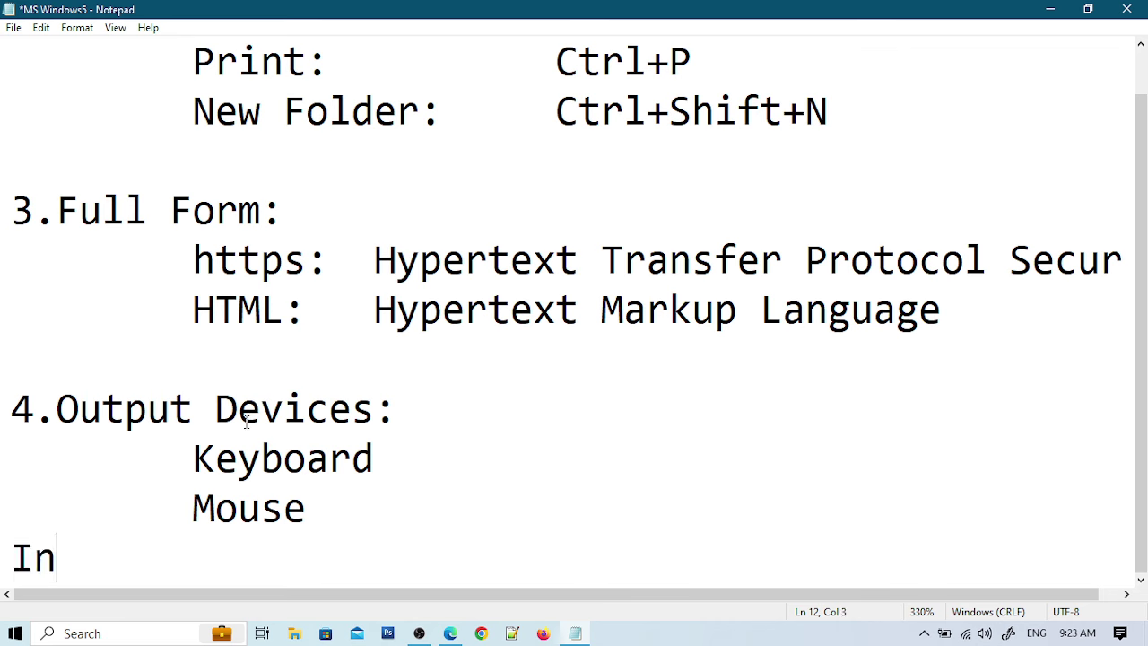
# Replace "Ou" with "In" in the item 4 heading, making it "Intput Devices:"
pyautogui.click(114, 413)
pyautogui.press('Delete')
pyautogui.press('BackSpace')
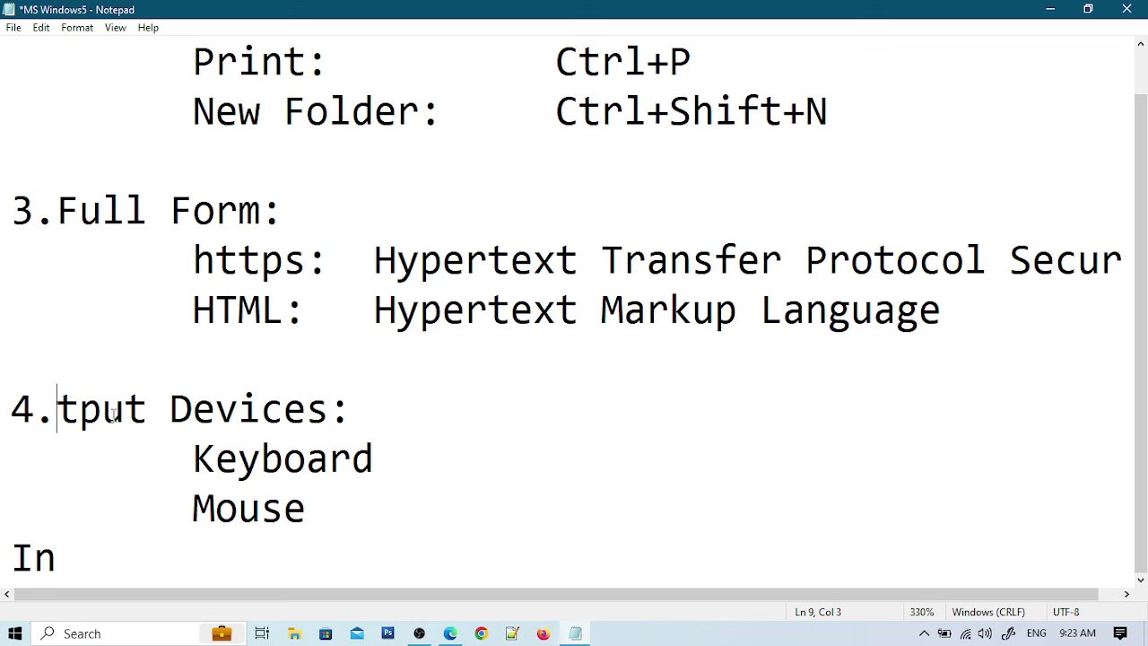
pyautogui.write('In')
# Replace the unfinished "In" line under "Mouse" with the subheading "Output Devices:", indented by one space
pyautogui.click(70, 556)
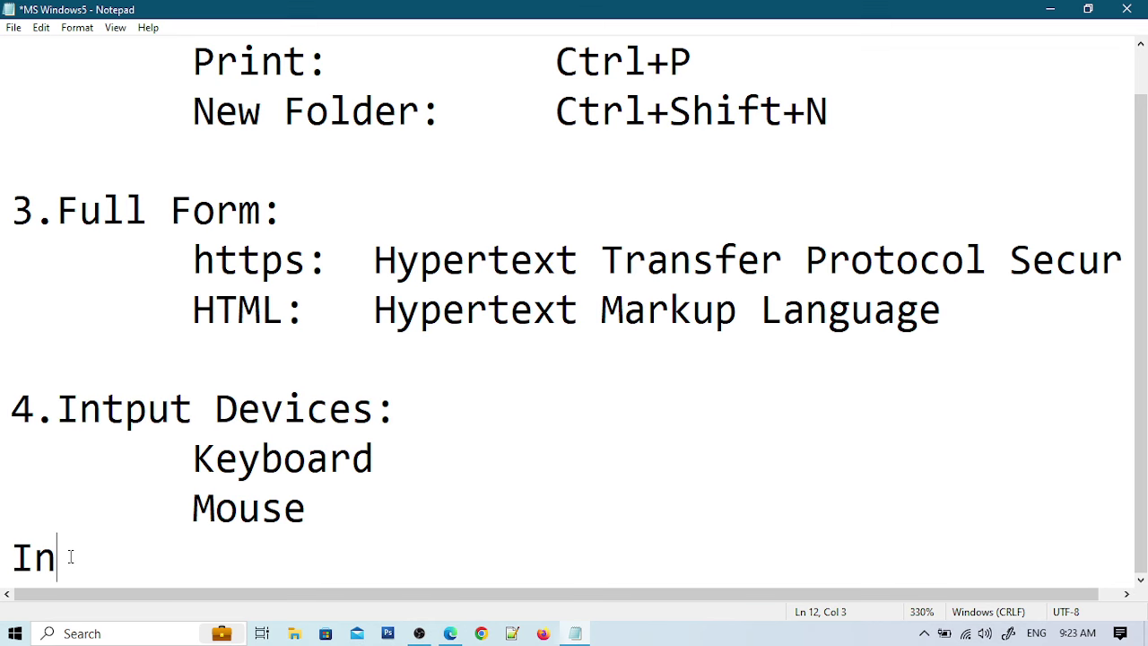
pyautogui.press('BackSpace')
pyautogui.press('BackSpace')
pyautogui.write('Outp')
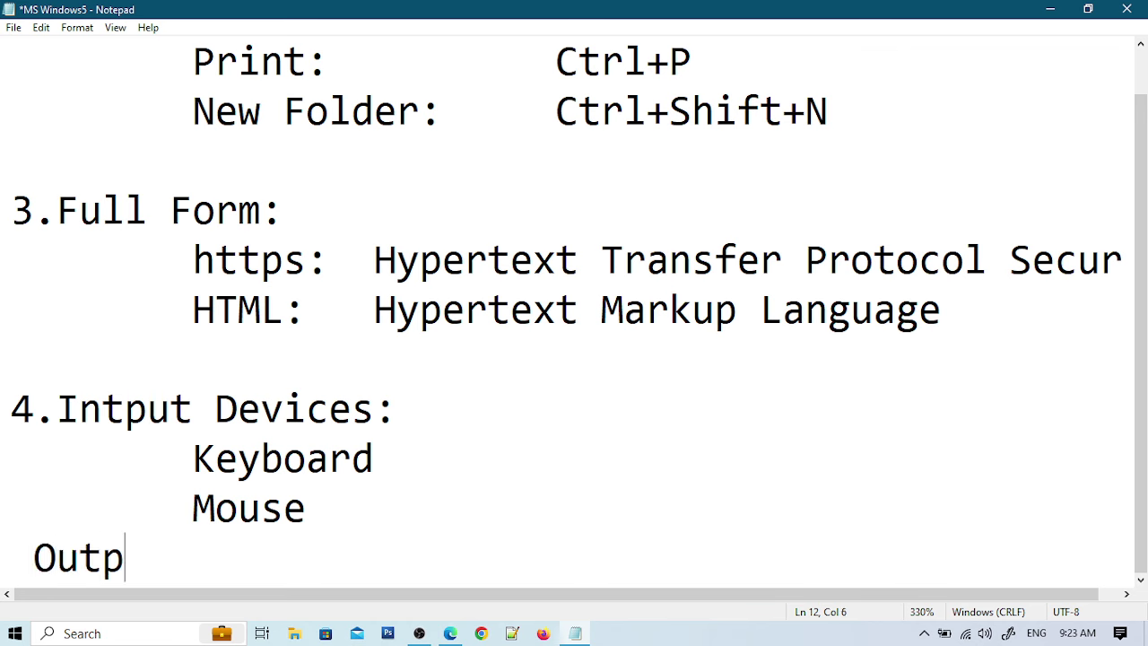
pyautogui.write('ut Devi')
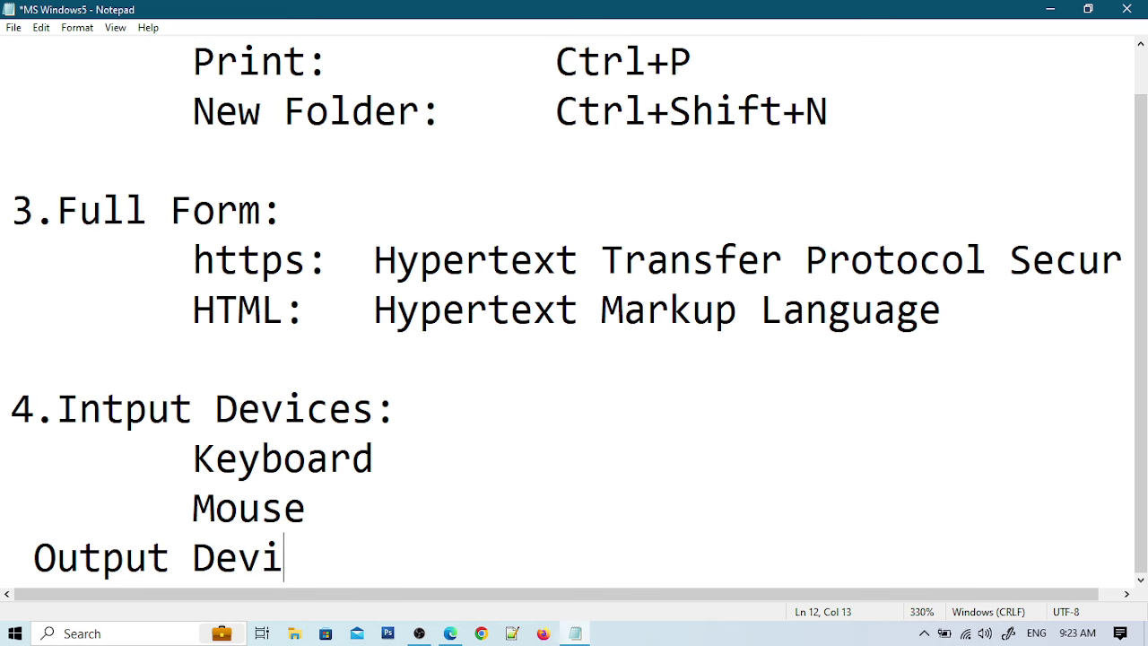
pyautogui.write('ces')
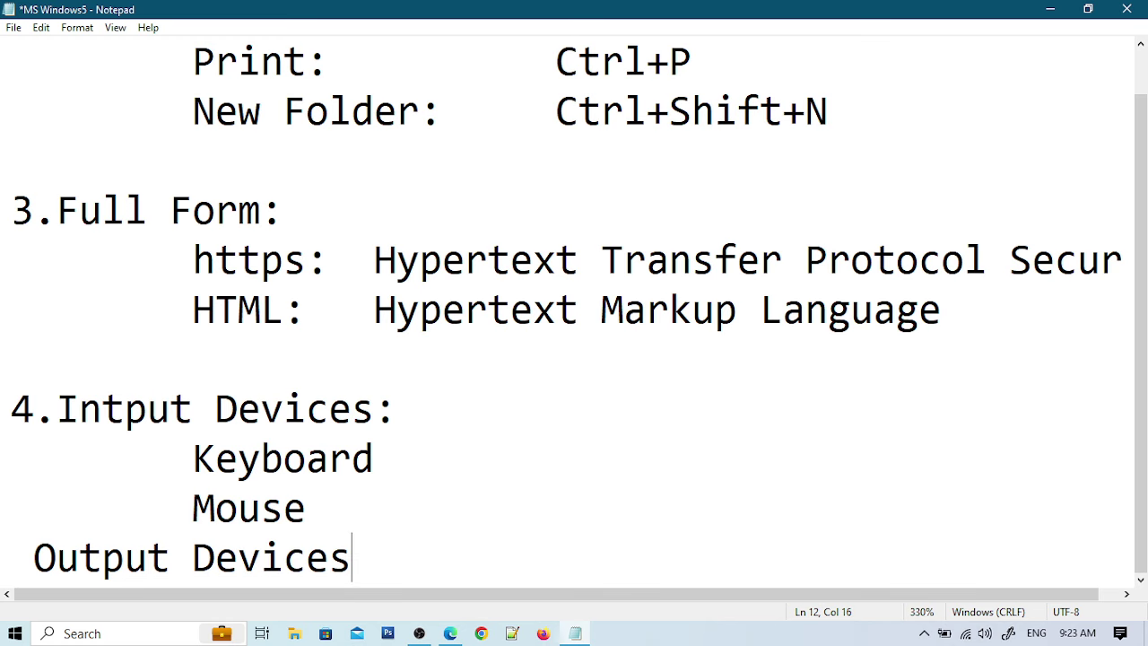
pyautogui.write(':')
# List "Printer" and "Monitor" on indented lines under "Output Devices:" and start item "5." after a blank line
pyautogui.press('Return')
pyautogui.press('Tab')
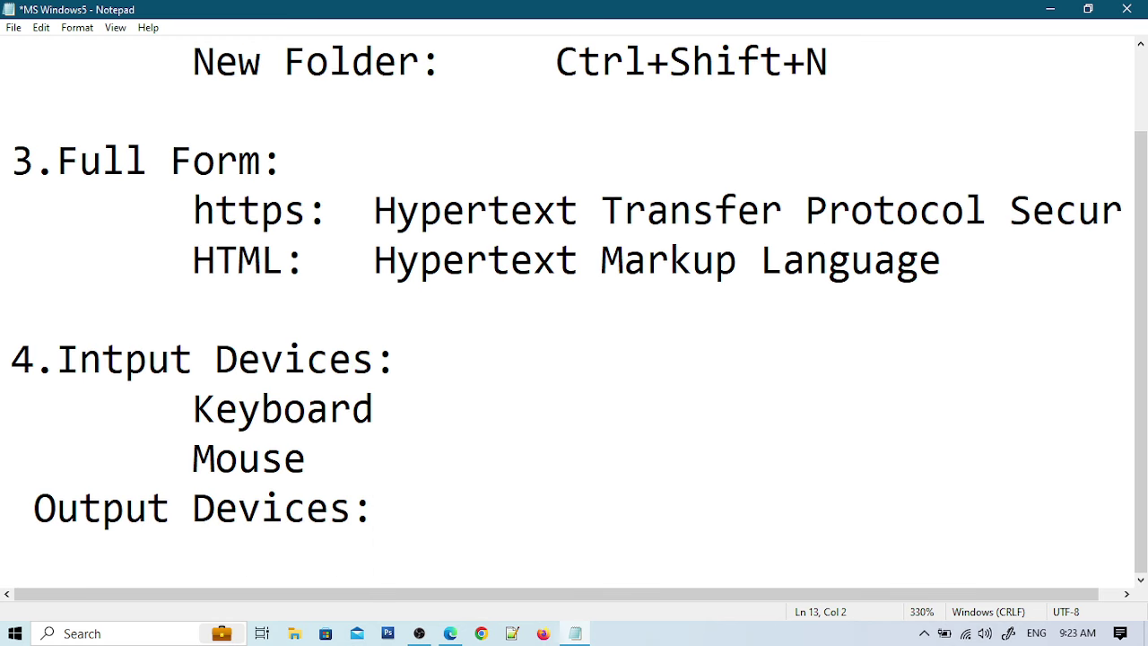
pyautogui.write('Printer')
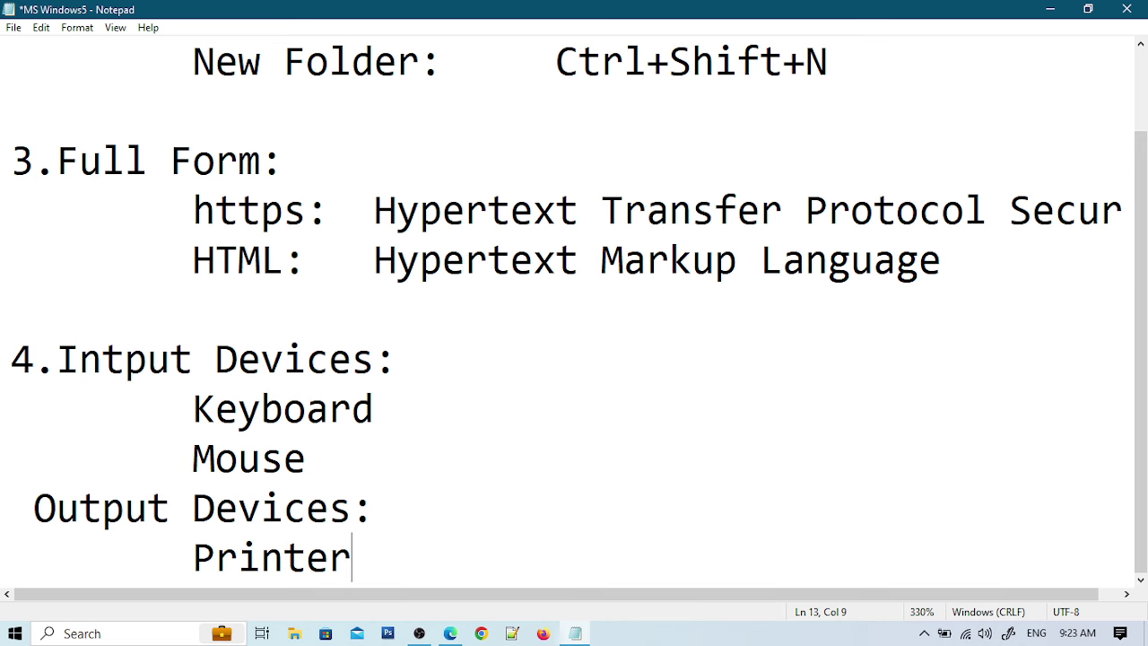
pyautogui.press('Return')
pyautogui.press('Tab')
pyautogui.write('Monitor')
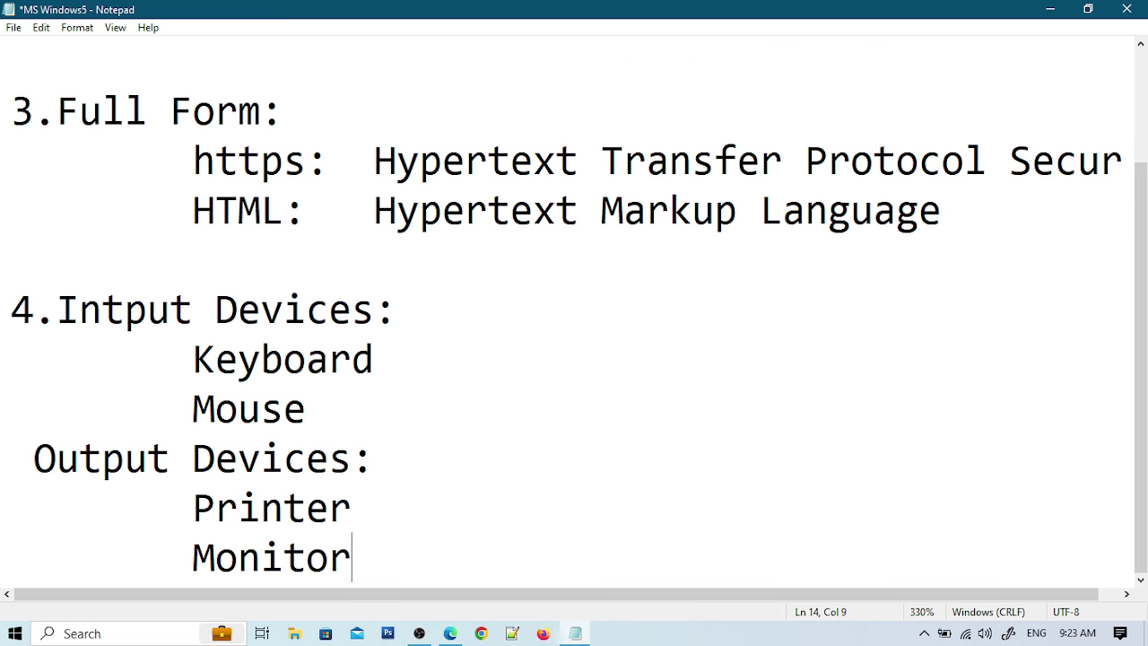
pyautogui.press('Return')
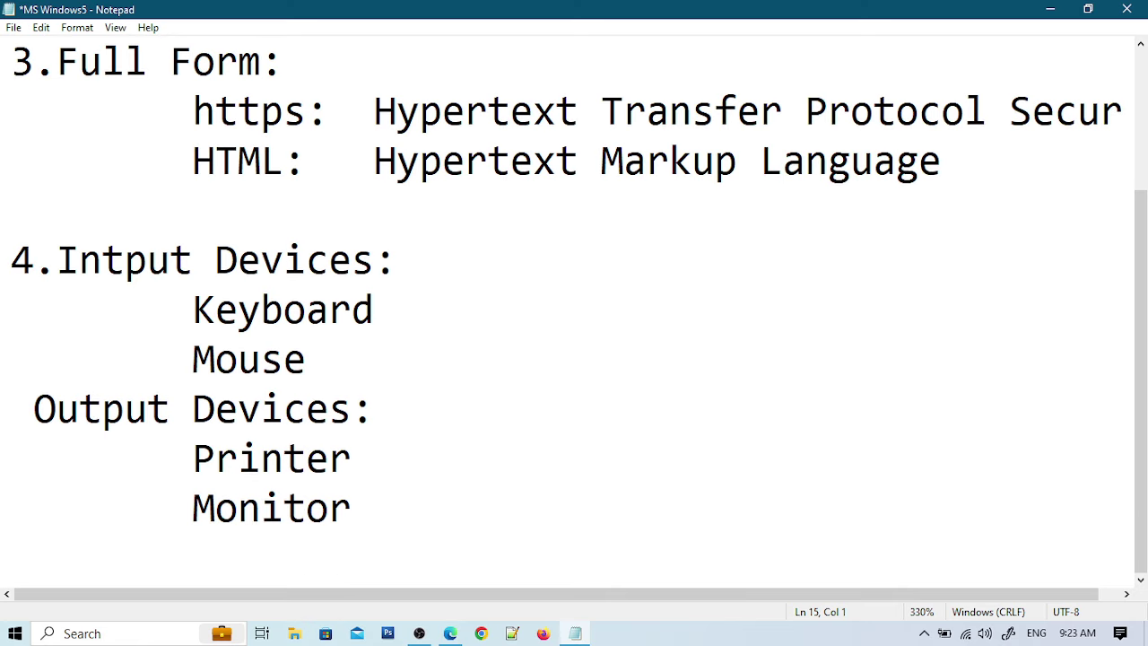
pyautogui.press('Return')
pyautogui.write('5.')
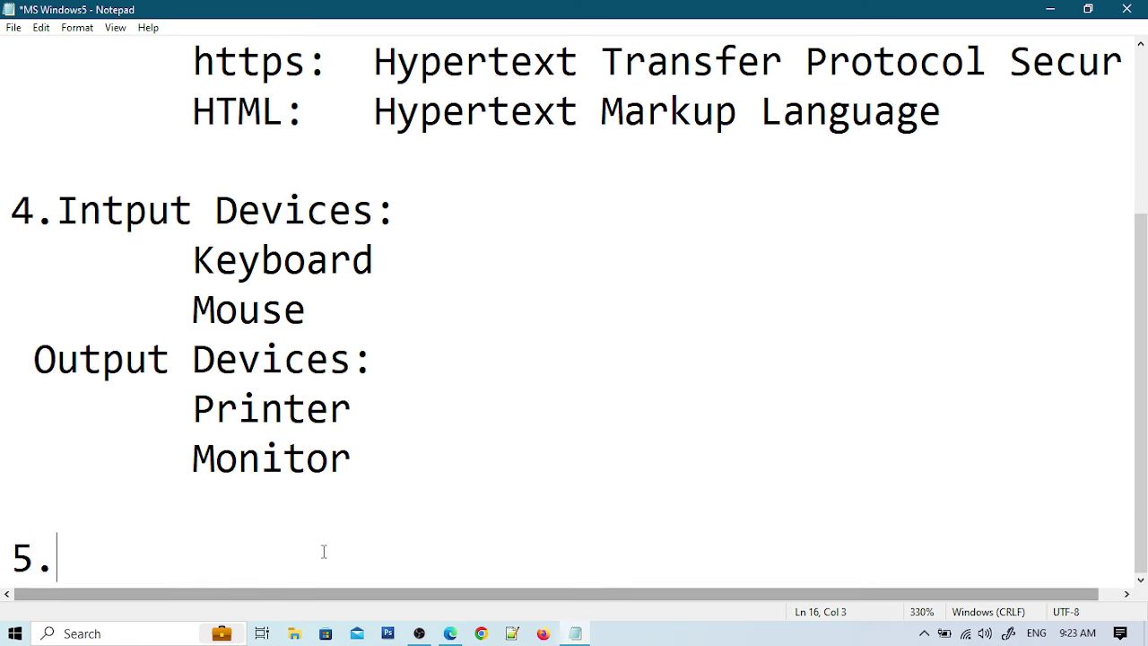
# Switch to the PDF in Edge, tick question 5, and handwrite ".JPG/JPEG/png" beside "Image", underlining the first two extensions
pyautogui.click(451, 633)
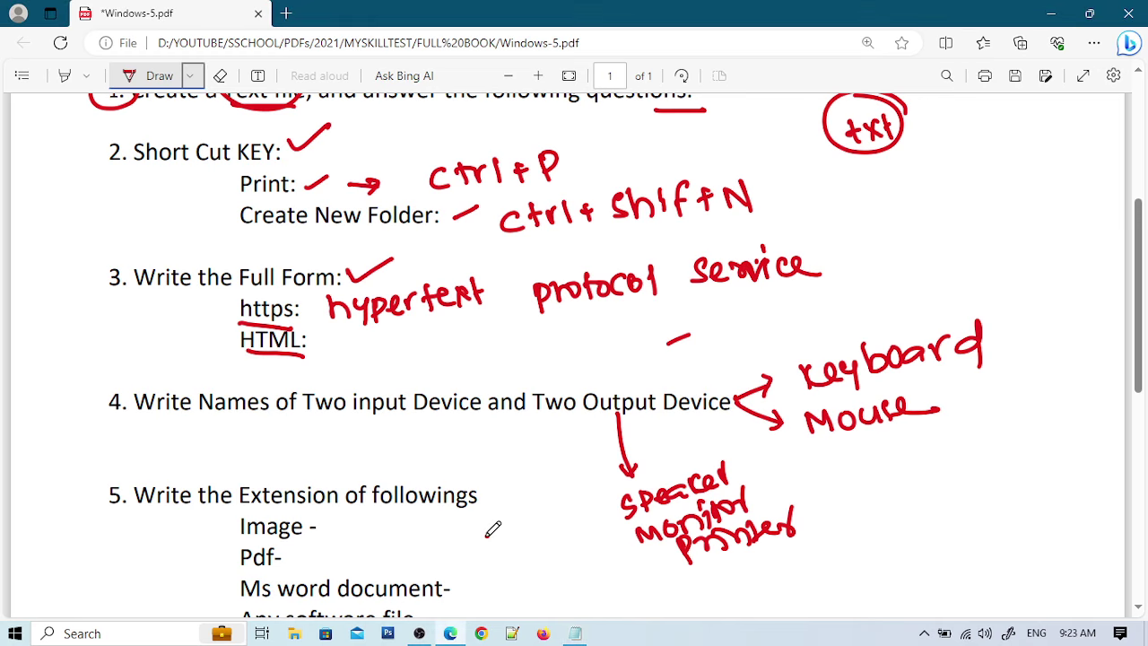
pyautogui.scroll(-5, 493, 529)
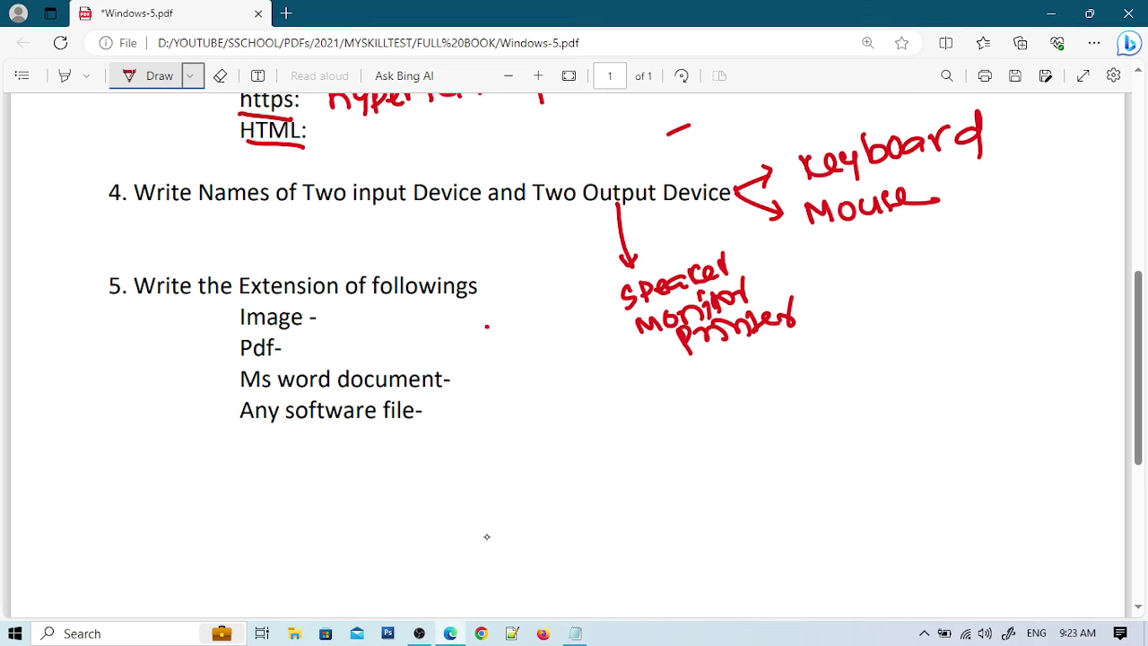
pyautogui.moveTo(485, 279); pyautogui.dragTo(536, 262)
pyautogui.moveTo(362, 310)
pyautogui.mouseDown()
pyautogui.moveTo(364, 331)
pyautogui.moveTo(392, 319)
pyautogui.mouseUp()
pyautogui.moveTo(409, 310)
pyautogui.mouseDown()
pyautogui.moveTo(396, 328)
pyautogui.moveTo(408, 314)
pyautogui.mouseUp()
pyautogui.moveTo(426, 299)
pyautogui.mouseDown()
pyautogui.moveTo(418, 333)
pyautogui.moveTo(453, 306)
pyautogui.mouseUp()
pyautogui.moveTo(445, 307)
pyautogui.mouseDown()
pyautogui.moveTo(434, 330)
pyautogui.moveTo(495, 308)
pyautogui.moveTo(486, 335)
pyautogui.mouseUp()
pyautogui.moveTo(527, 292); pyautogui.dragTo(515, 334)
pyautogui.moveTo(533, 305)
pyautogui.mouseDown()
pyautogui.moveTo(531, 326)
pyautogui.moveTo(542, 316)
pyautogui.mouseUp()
pyautogui.moveTo(549, 301)
pyautogui.mouseDown()
pyautogui.moveTo(553, 319)
pyautogui.moveTo(568, 305)
pyautogui.mouseUp()
pyautogui.moveTo(581, 300); pyautogui.dragTo(574, 328)
pyautogui.moveTo(362, 339); pyautogui.dragTo(502, 343)
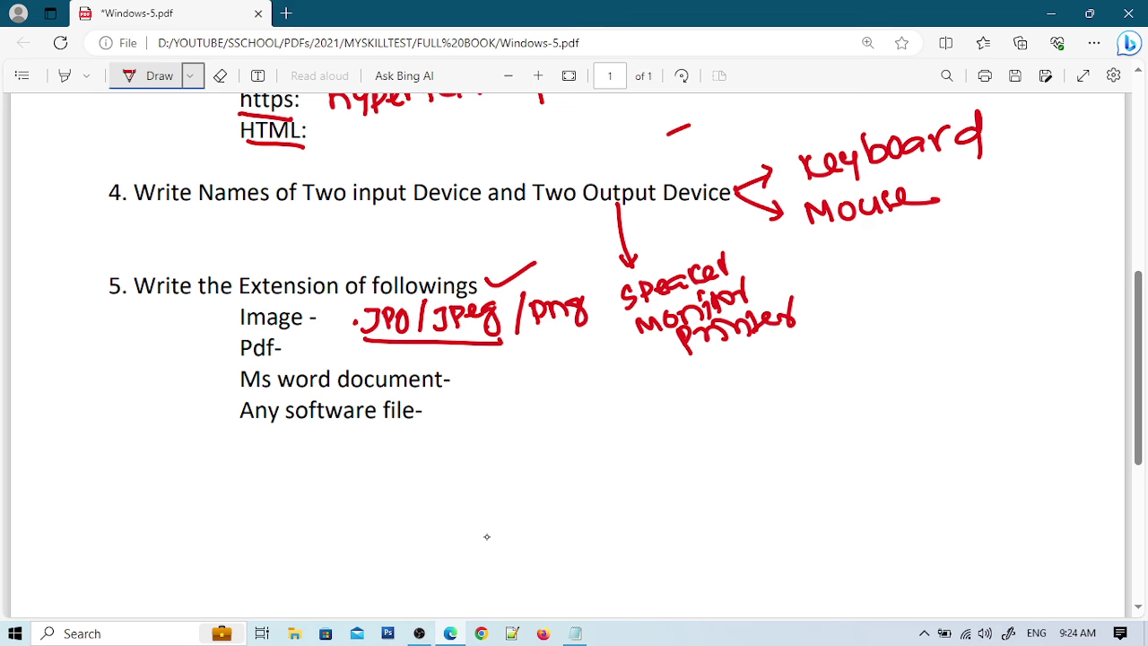
# Handwrite ".pdf" beside "Pdf" and ".doc / .docx" beside "Ms word document" in question 5
pyautogui.moveTo(182, 353)
pyautogui.mouseDown()
pyautogui.moveTo(214, 334)
pyautogui.moveTo(214, 361)
pyautogui.mouseUp()
pyautogui.moveTo(211, 346); pyautogui.dragTo(227, 341)
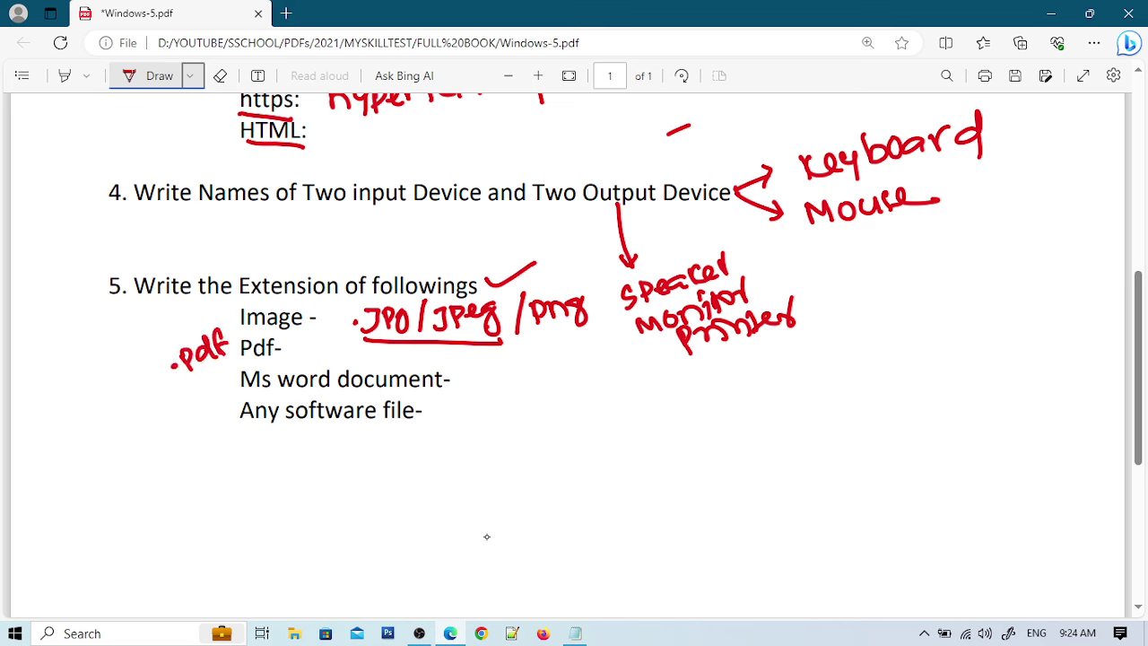
pyautogui.moveTo(511, 378); pyautogui.dragTo(513, 391)
pyautogui.moveTo(529, 373)
pyautogui.mouseDown()
pyautogui.moveTo(524, 384)
pyautogui.moveTo(527, 374)
pyautogui.mouseUp()
pyautogui.moveTo(561, 372); pyautogui.dragTo(558, 388)
pyautogui.moveTo(640, 352); pyautogui.dragTo(635, 394)
pyautogui.moveTo(694, 366); pyautogui.dragTo(684, 379)
pyautogui.moveTo(701, 353)
pyautogui.mouseDown()
pyautogui.moveTo(699, 385)
pyautogui.moveTo(714, 367)
pyautogui.mouseUp()
pyautogui.moveTo(732, 364)
pyautogui.mouseDown()
pyautogui.moveTo(730, 379)
pyautogui.moveTo(753, 379)
pyautogui.mouseUp()
pyautogui.moveTo(753, 355); pyautogui.dragTo(737, 380)
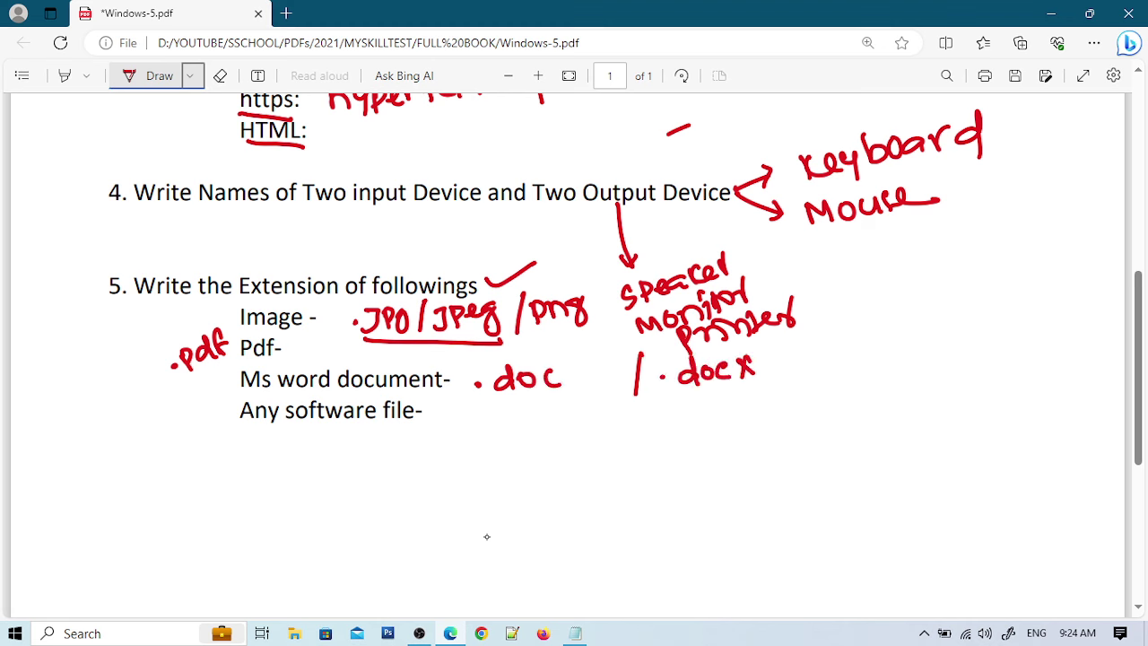
# Handwrite ".exe" beside "Any software file" in question 5
pyautogui.moveTo(476, 443); pyautogui.dragTo(491, 450)
pyautogui.moveTo(495, 425); pyautogui.dragTo(514, 445)
pyautogui.moveTo(516, 421)
pyautogui.mouseDown()
pyautogui.moveTo(499, 448)
pyautogui.moveTo(550, 434)
pyautogui.mouseUp()
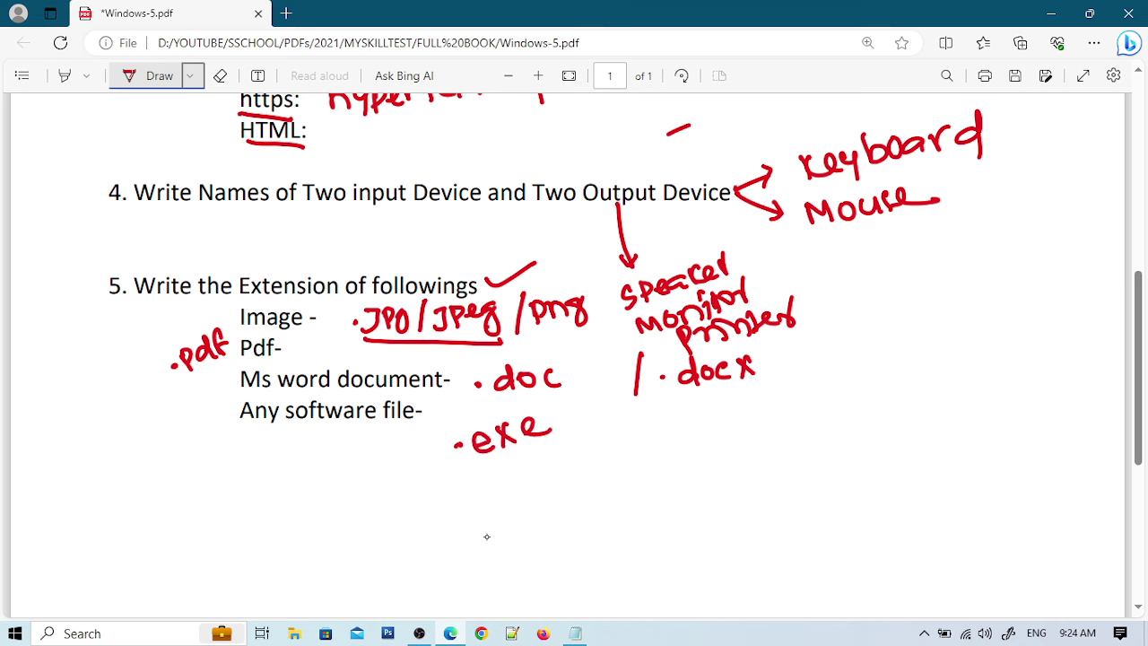
# Switch to Notepad and enter "Extensions:" as the item 5 heading with an indented "image: .jpg/.jpeg" line beneath it
pyautogui.click(575, 634)
pyautogui.write('Ex')
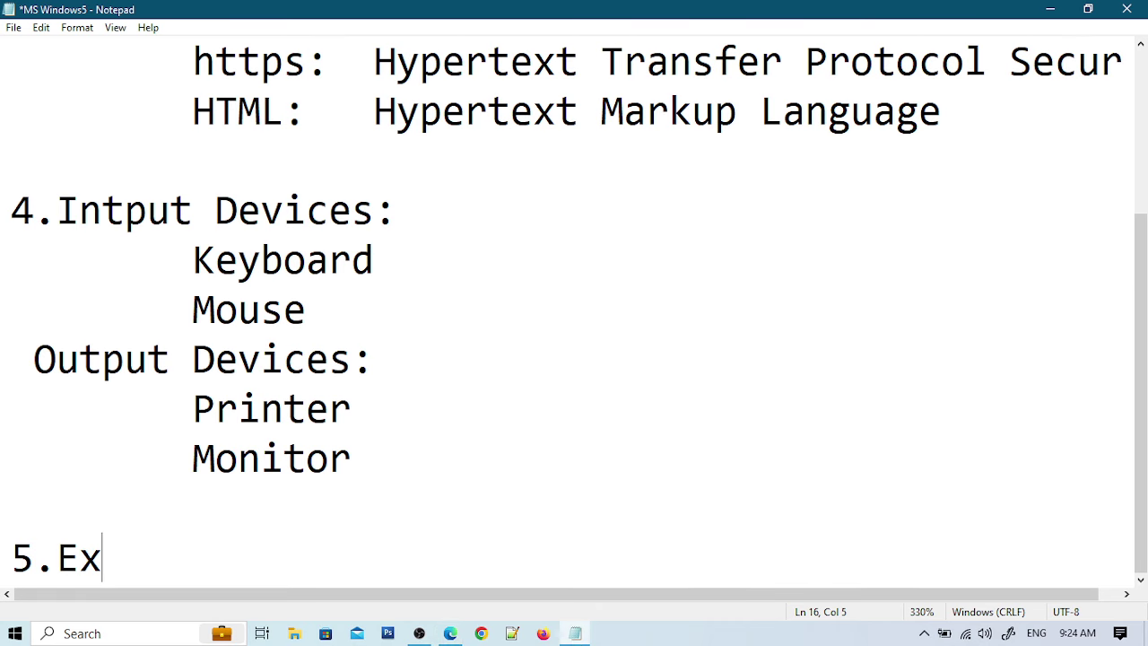
pyautogui.write('tensions:')
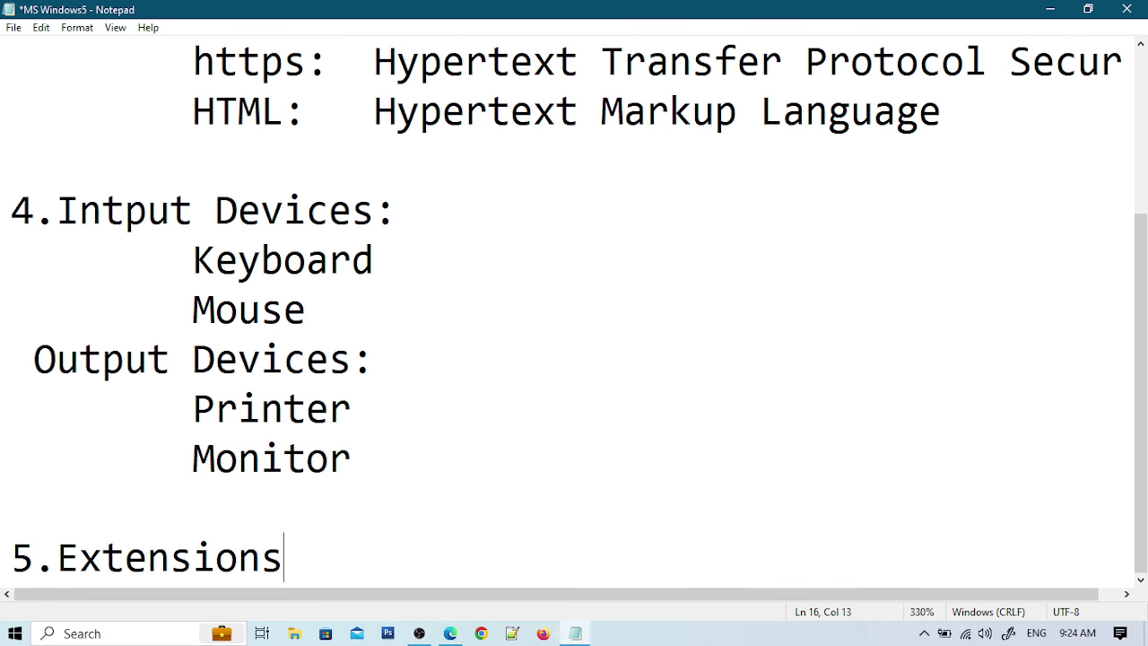
pyautogui.press('Return')
pyautogui.press('Tab')
pyautogui.press('Tab')
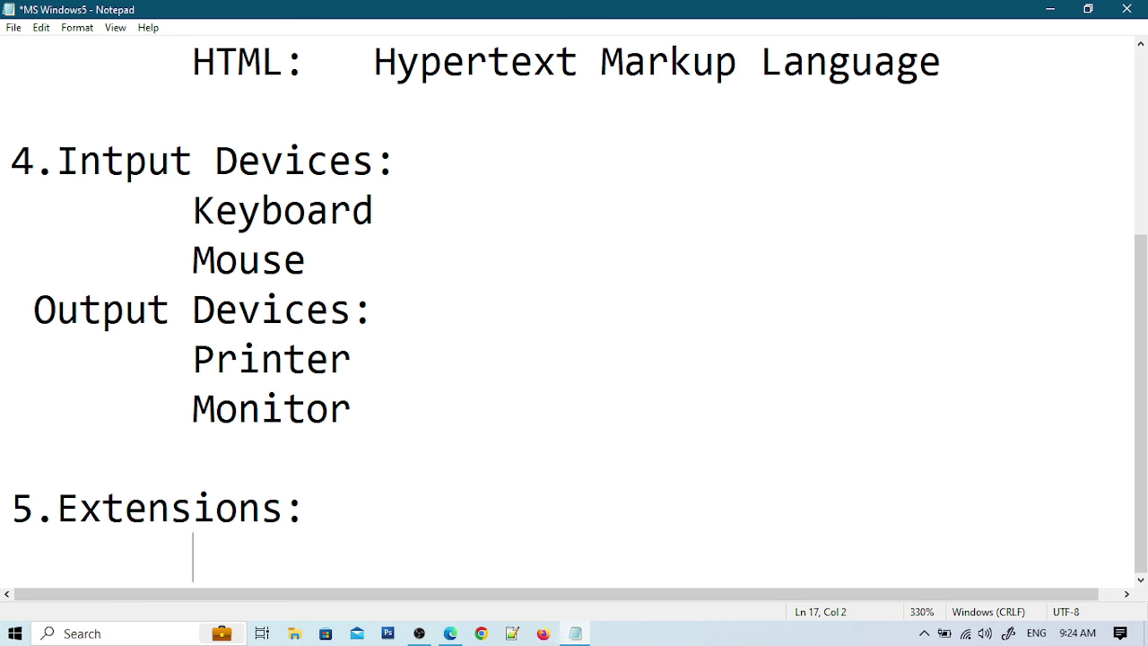
pyautogui.write('image: ')
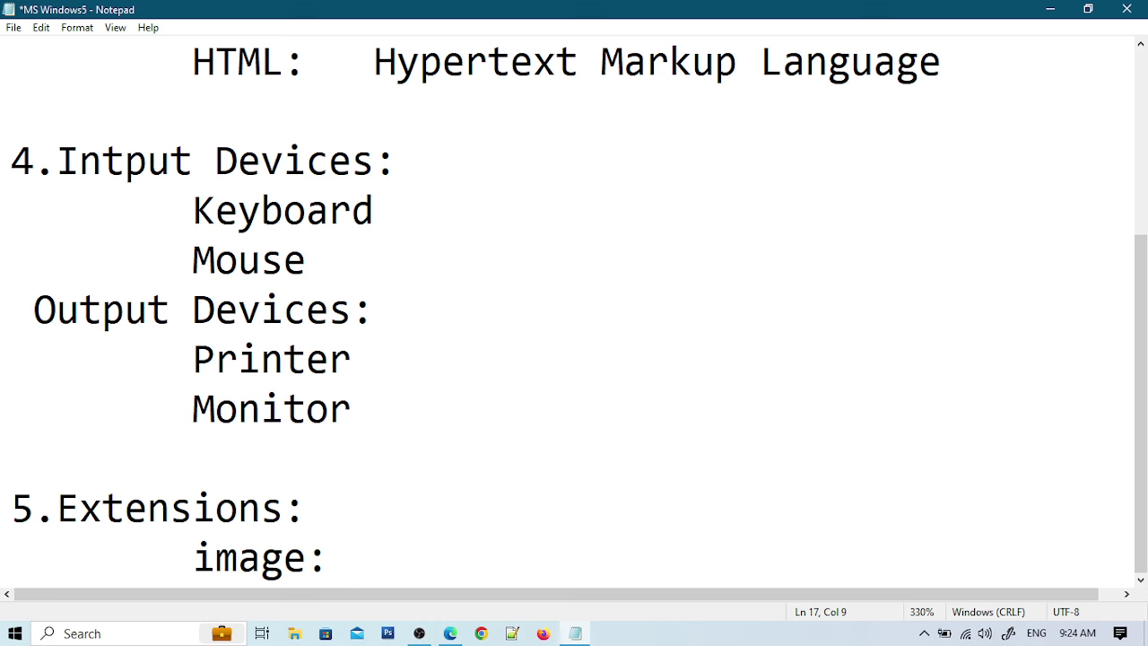
pyautogui.write('.jpg/.jpeg')
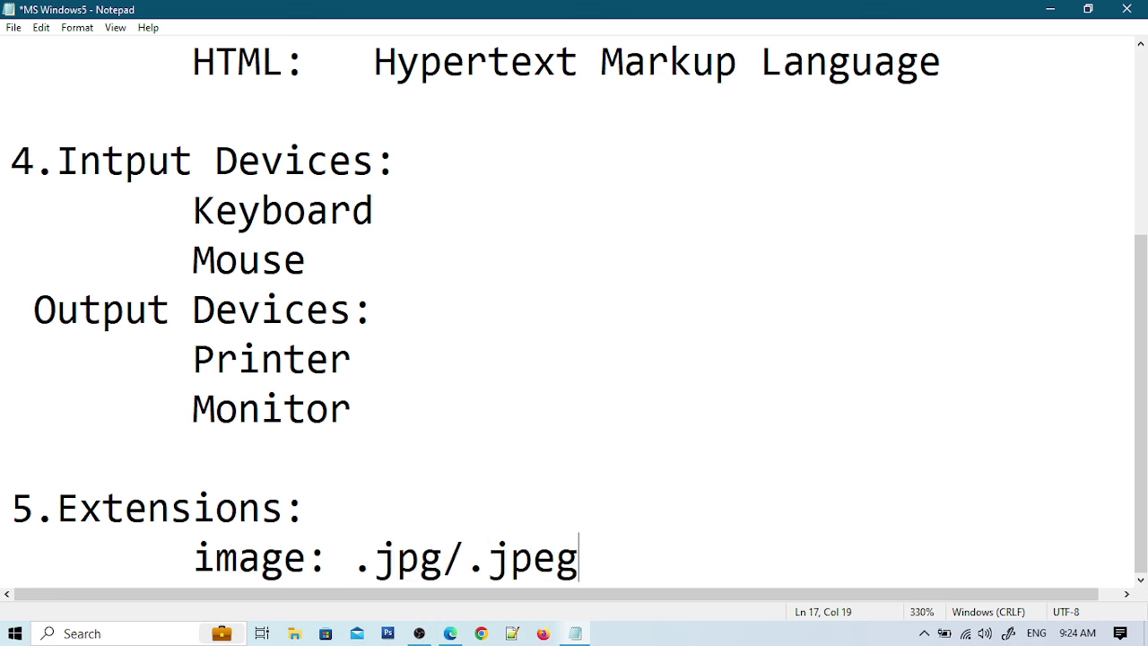
# Add an indented "pdf:" line with ".pdf" and align the image extensions with it using a tab
pyautogui.press('Return')
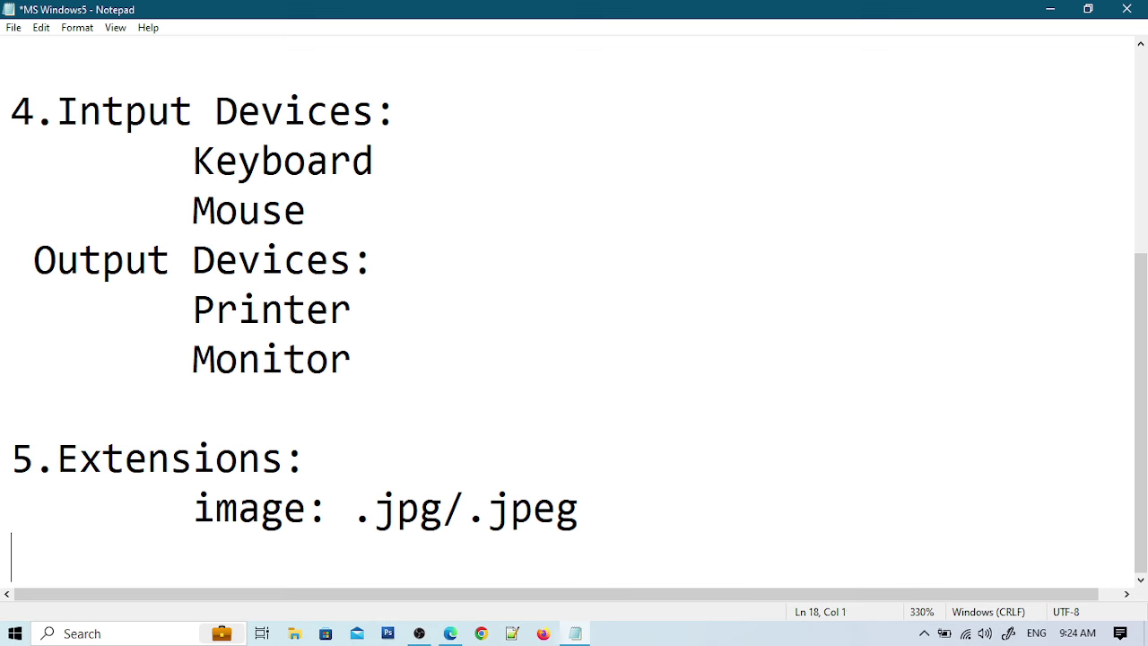
pyautogui.write('pdf')
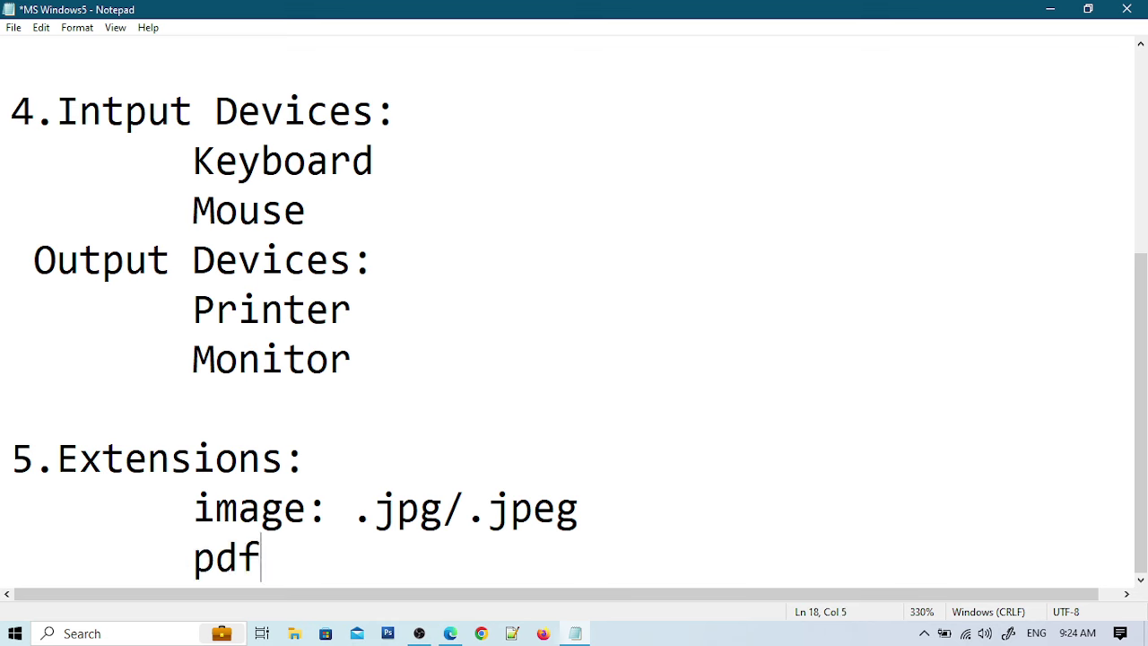
pyautogui.write(':')
pyautogui.press('Tab')
pyautogui.write('.pdf')
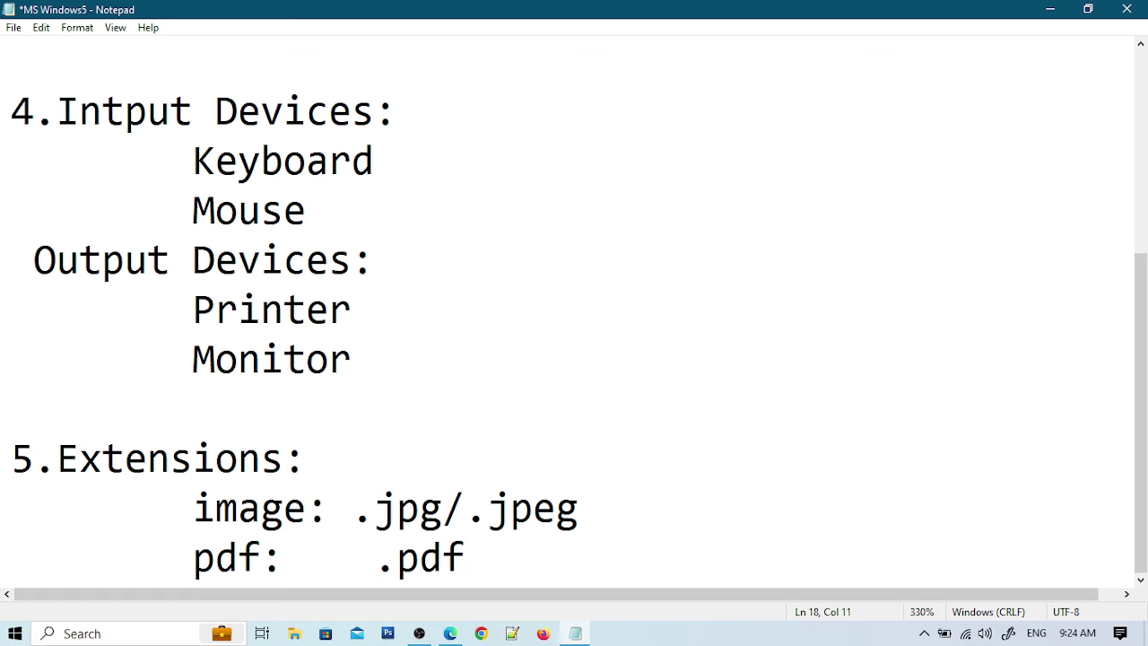
pyautogui.click(364, 512)
pyautogui.press('BackSpace')
pyautogui.press('Tab')
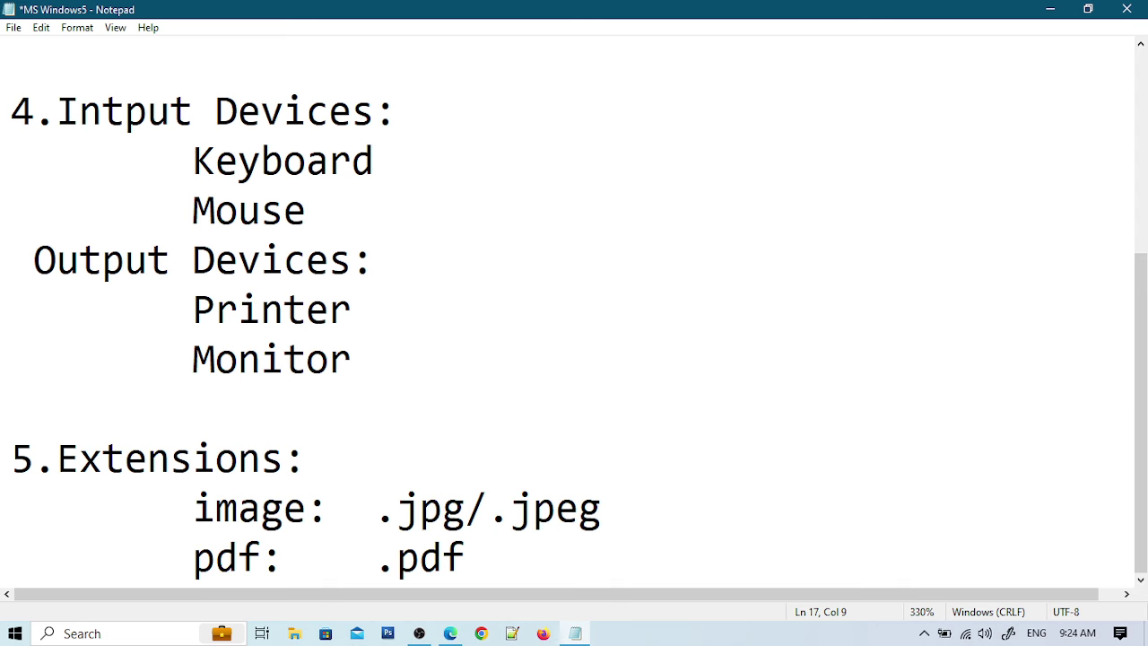
# Check the next file type of question 5 in the PDF and add an indented "MS Word:.doc/.docx" line in Notepad
pyautogui.click(478, 572)
pyautogui.press('Return')
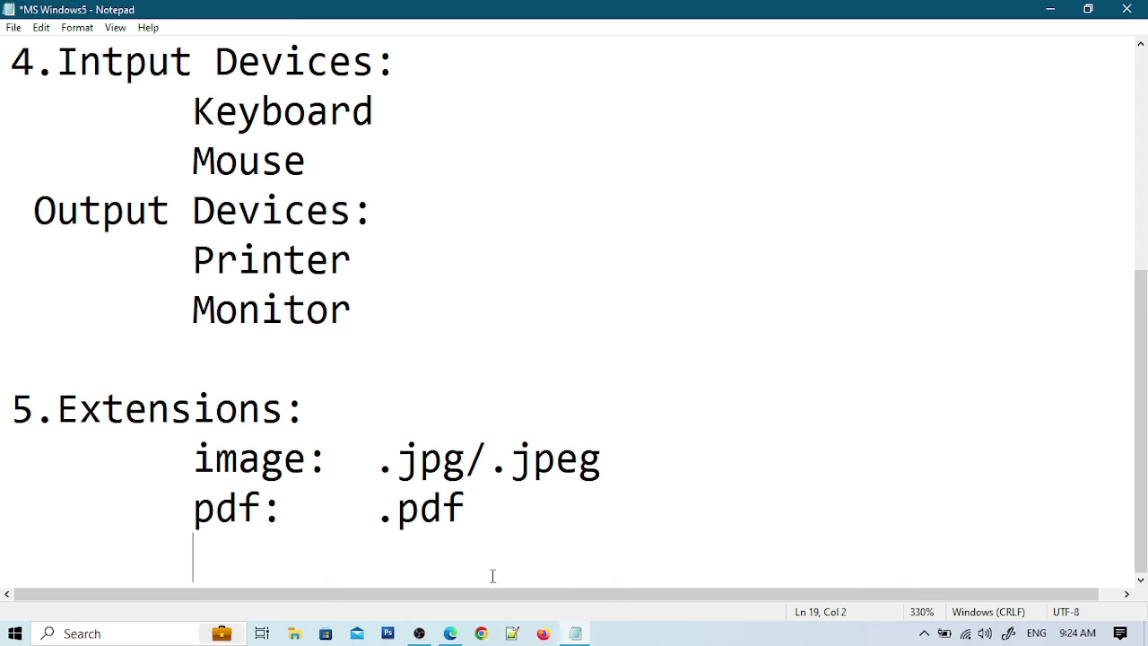
pyautogui.click(450, 633)
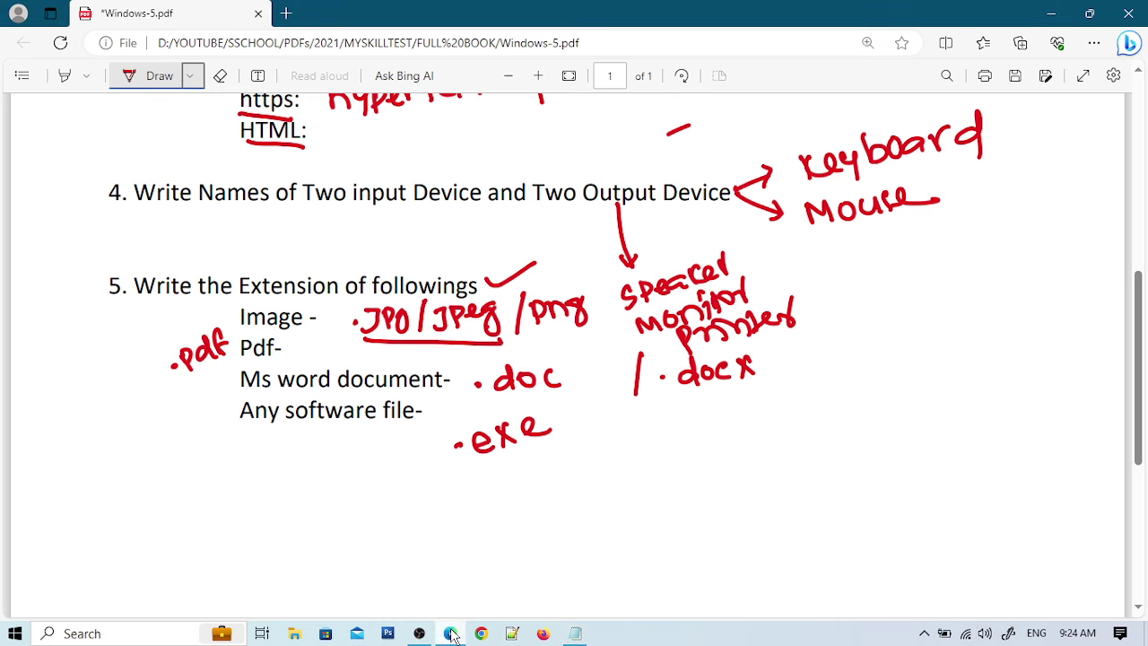
pyautogui.click(574, 633)
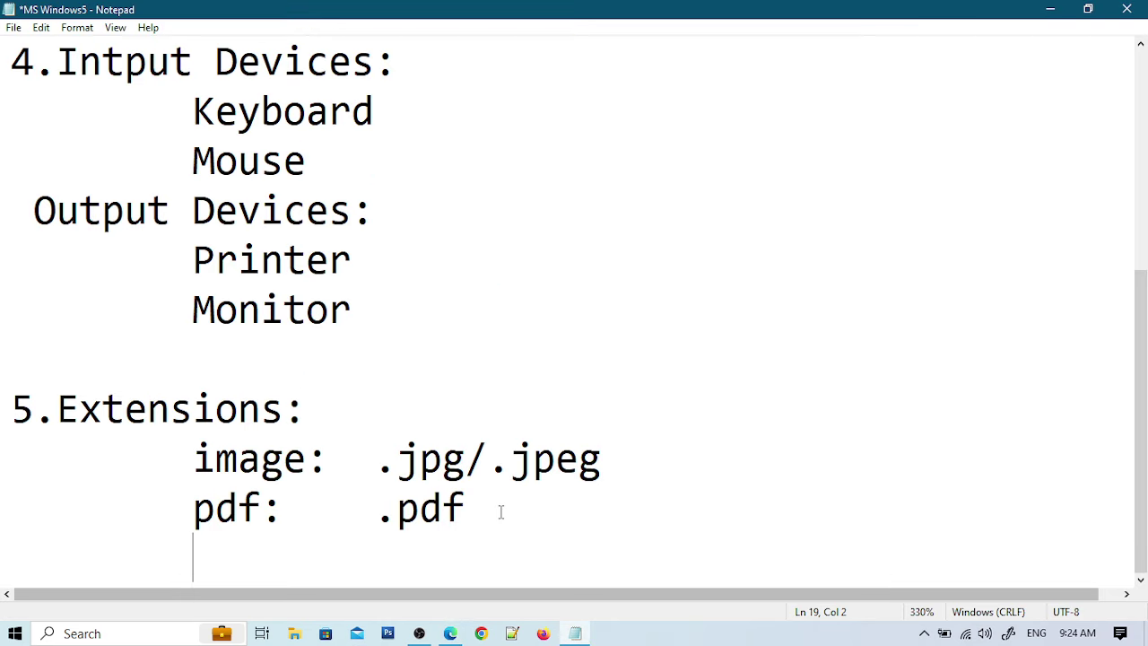
pyautogui.write('MS Wor')
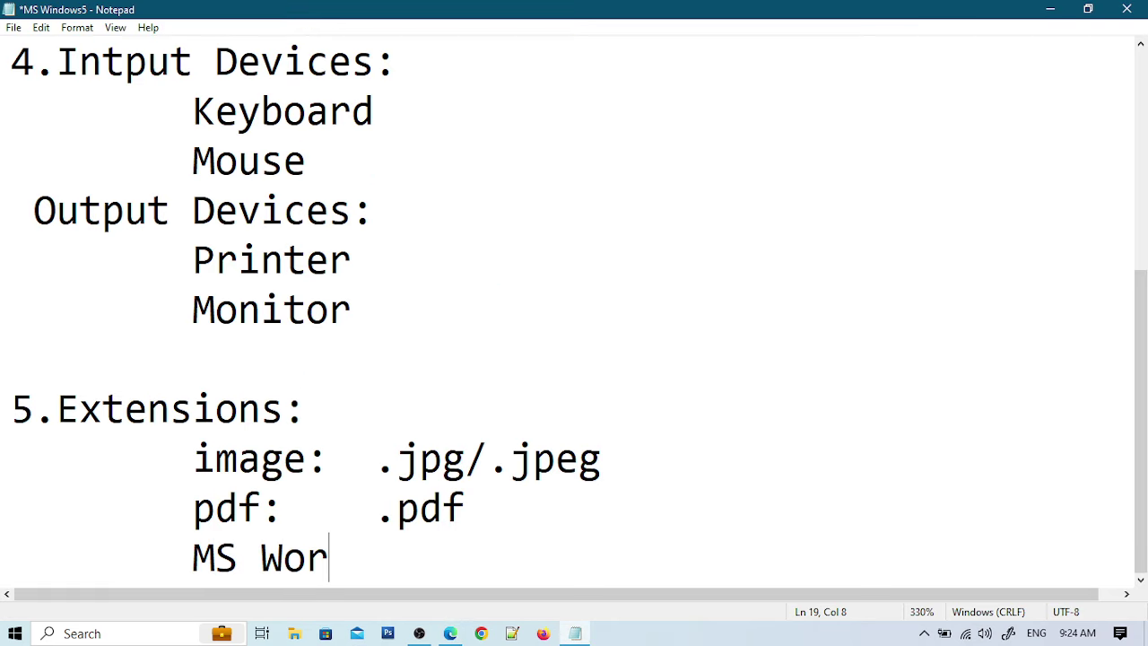
pyautogui.write('d:')
pyautogui.press('Tab')
pyautogui.press('BackSpace')
pyautogui.write('.co')
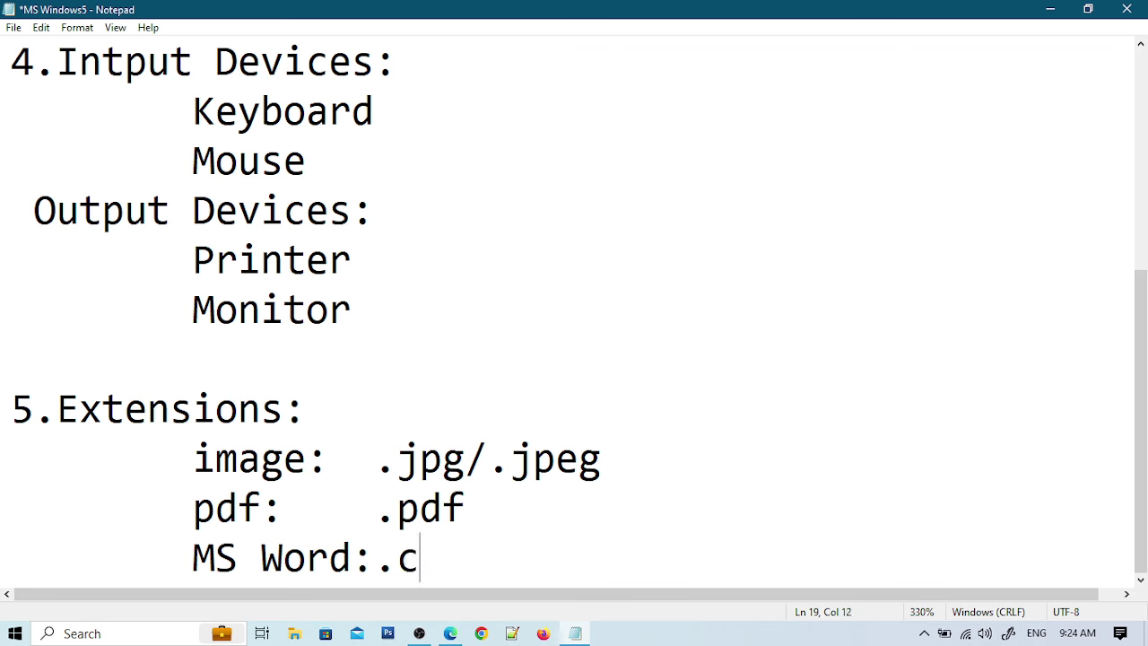
pyautogui.press('BackSpace')
pyautogui.press('BackSpace')
pyautogui.write('doc/')
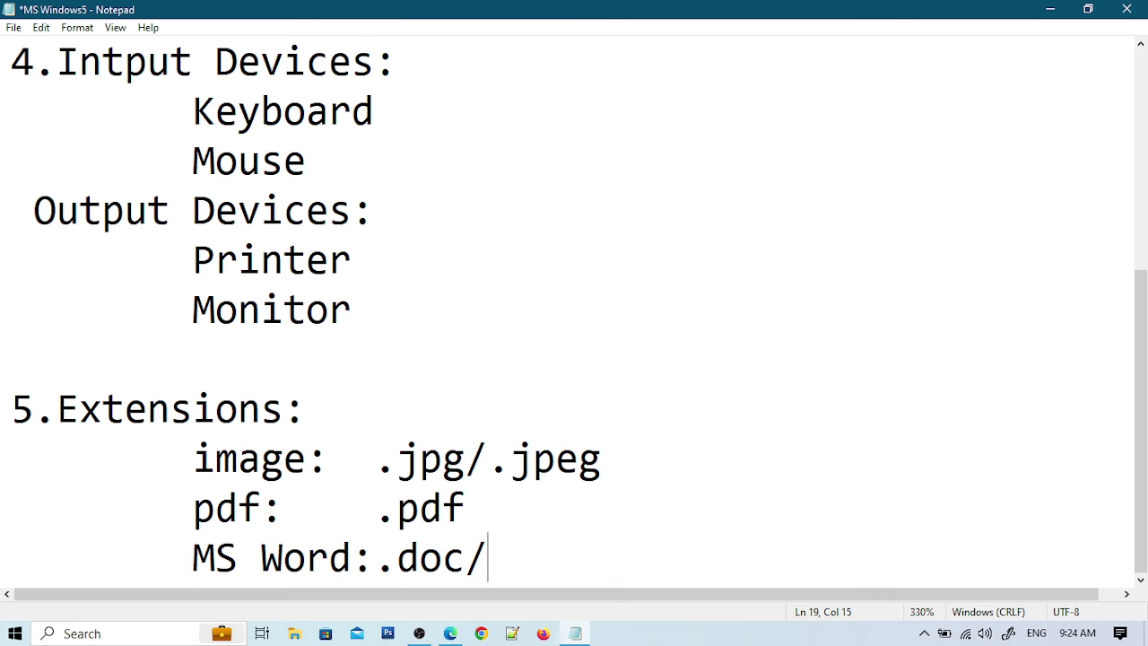
pyautogui.write('.docx')
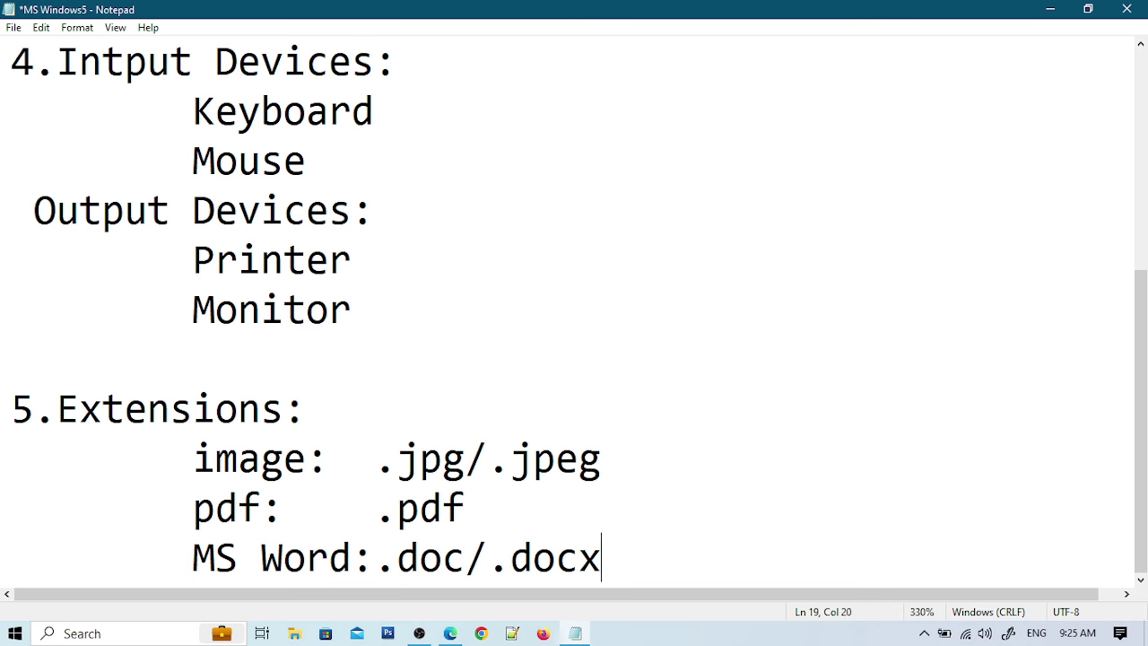
# Add an indented "SOftware:.exe" line under item 5 and save the text file
pyautogui.press('Return')
pyautogui.write('SOftware')
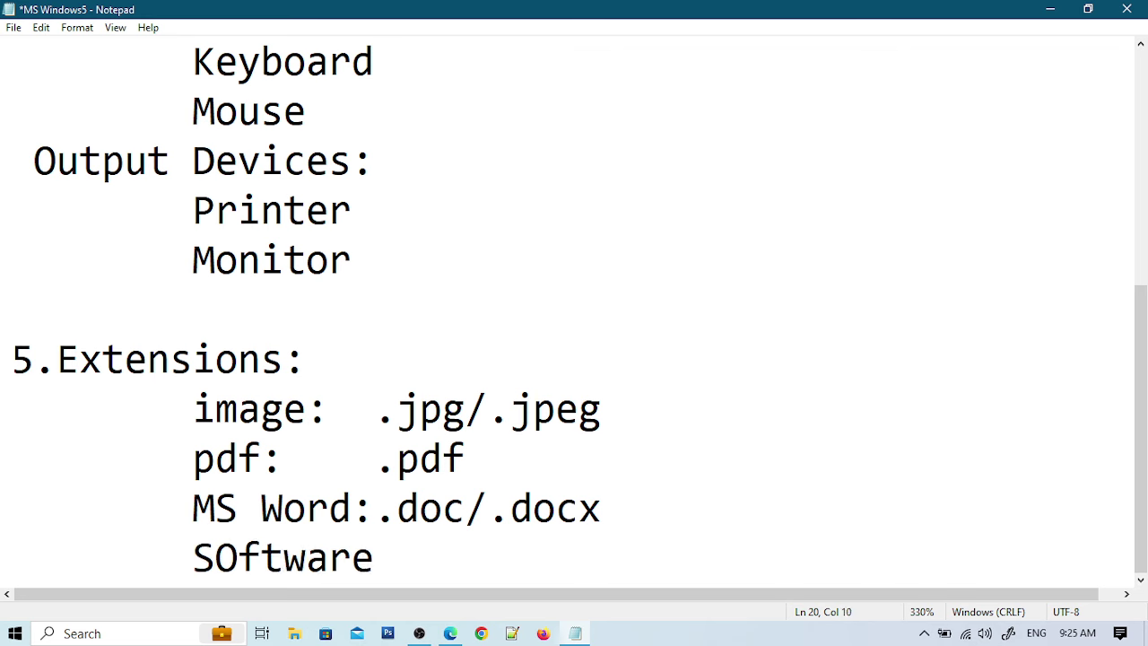
pyautogui.write(':.exe')
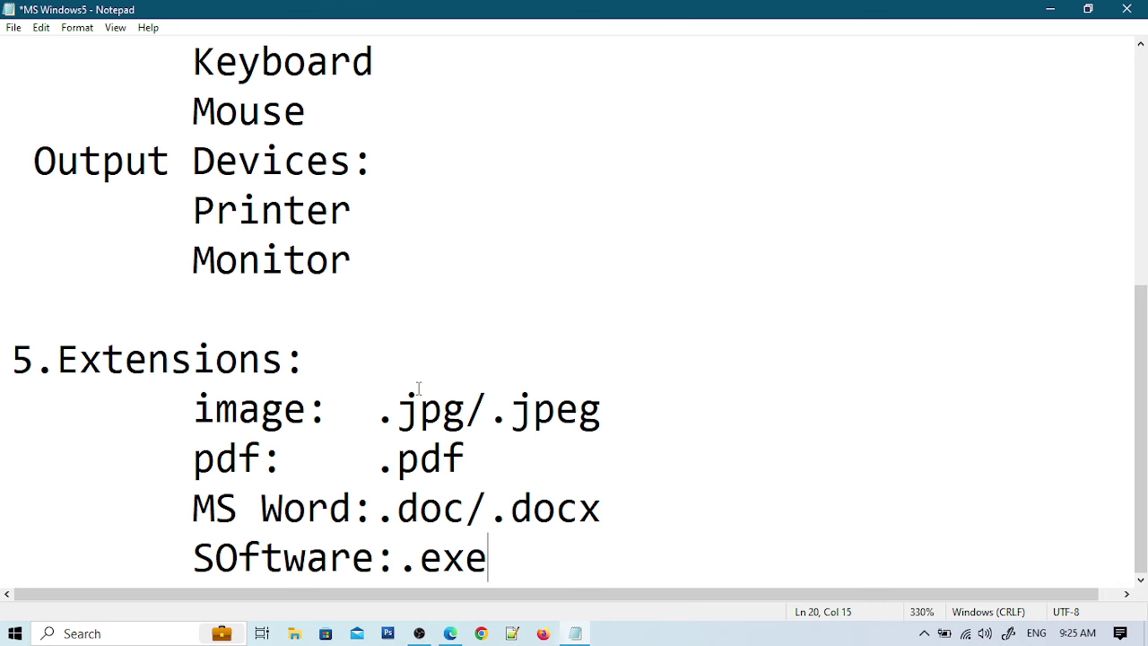
pyautogui.hotkey('ctrl', 's')
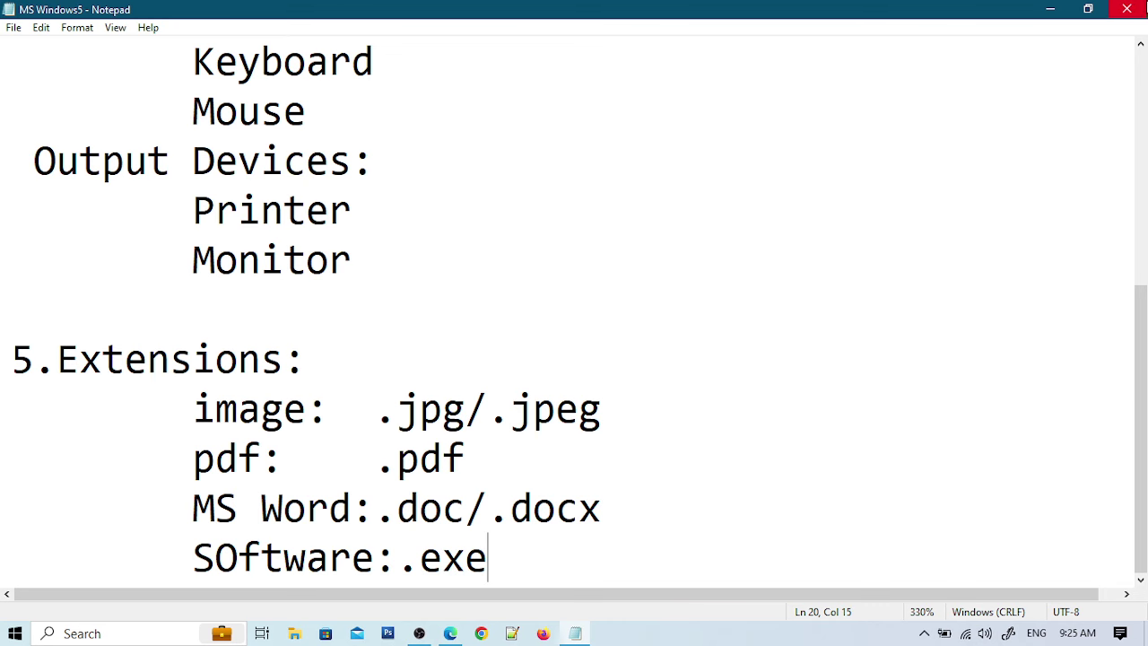
# Close the text file, minimize the PDF window, and reopen MS Windows5 from the desktop to review the saved answers
pyautogui.click(1127, 9)
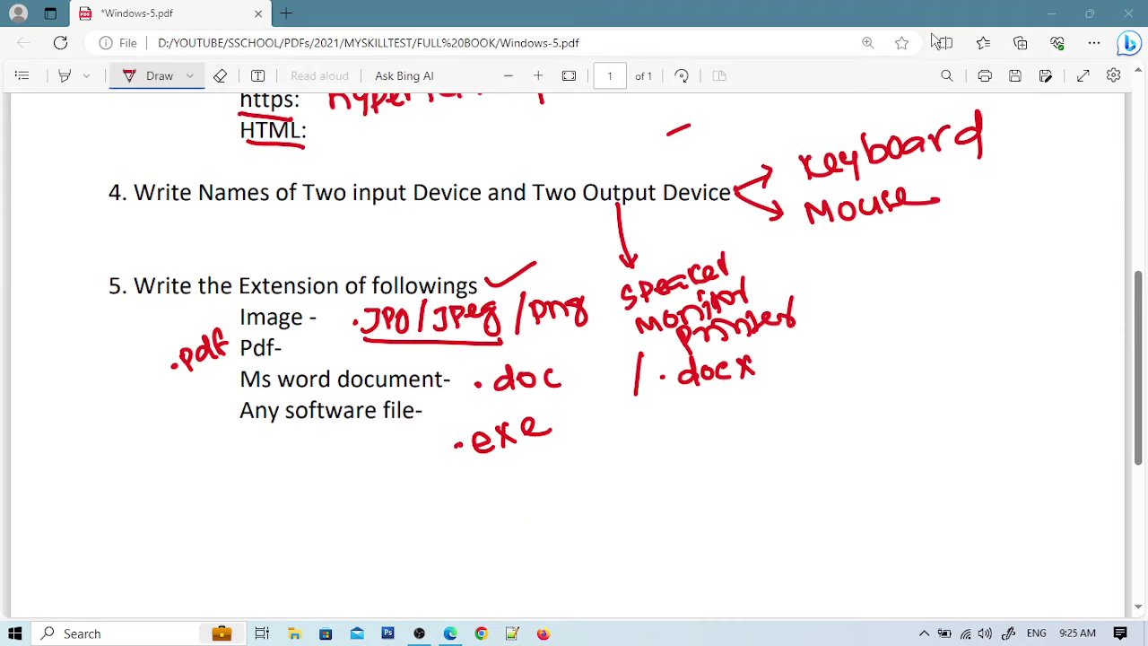
pyautogui.click(1051, 12)
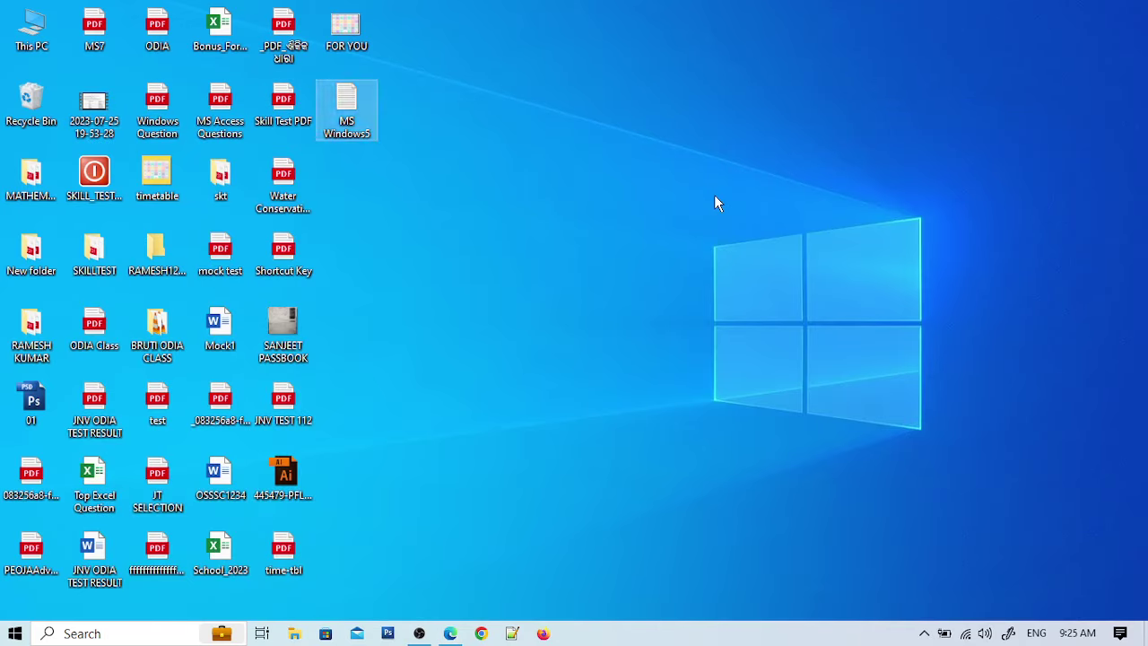
pyautogui.doubleClick(355, 129)
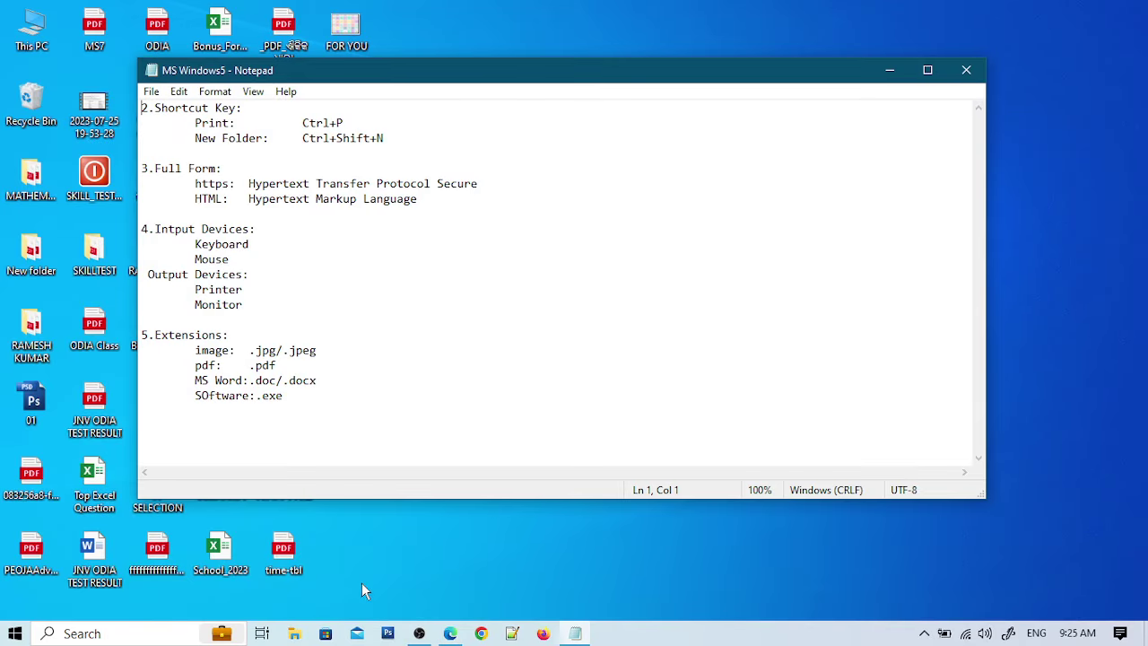
# Switch to the PDF in Edge, circle "Text file" in instruction 1 again and draw a downward arrow beside the [2x5] marks
pyautogui.click(451, 634)
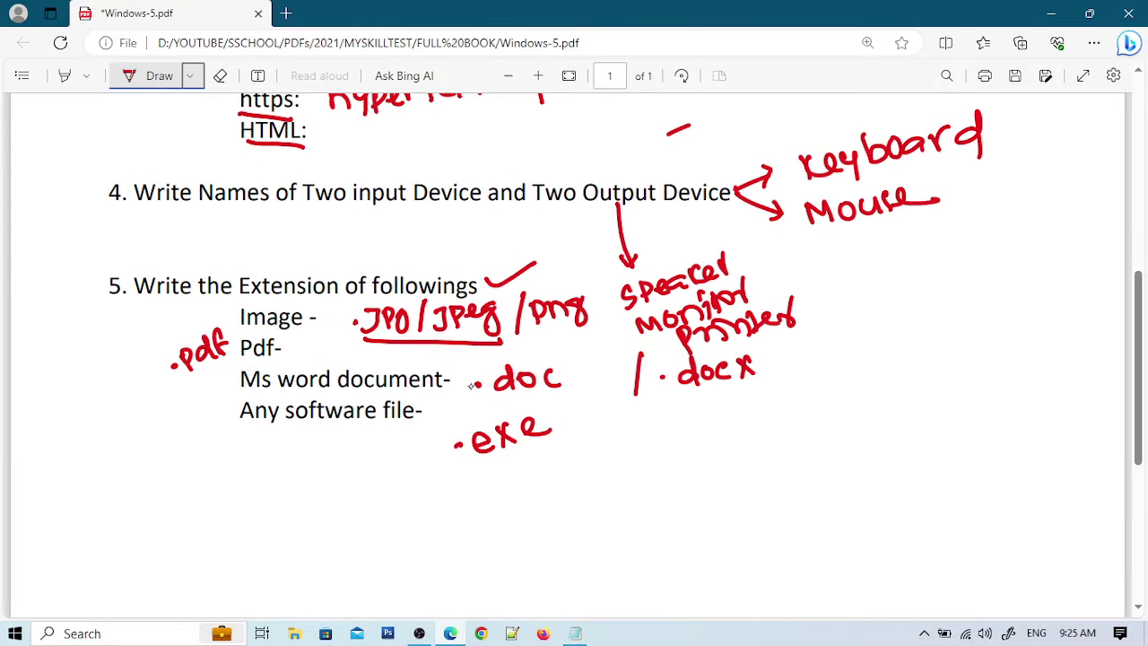
pyautogui.scroll(-1, 469, 385)
pyautogui.scroll(5, 470, 386)
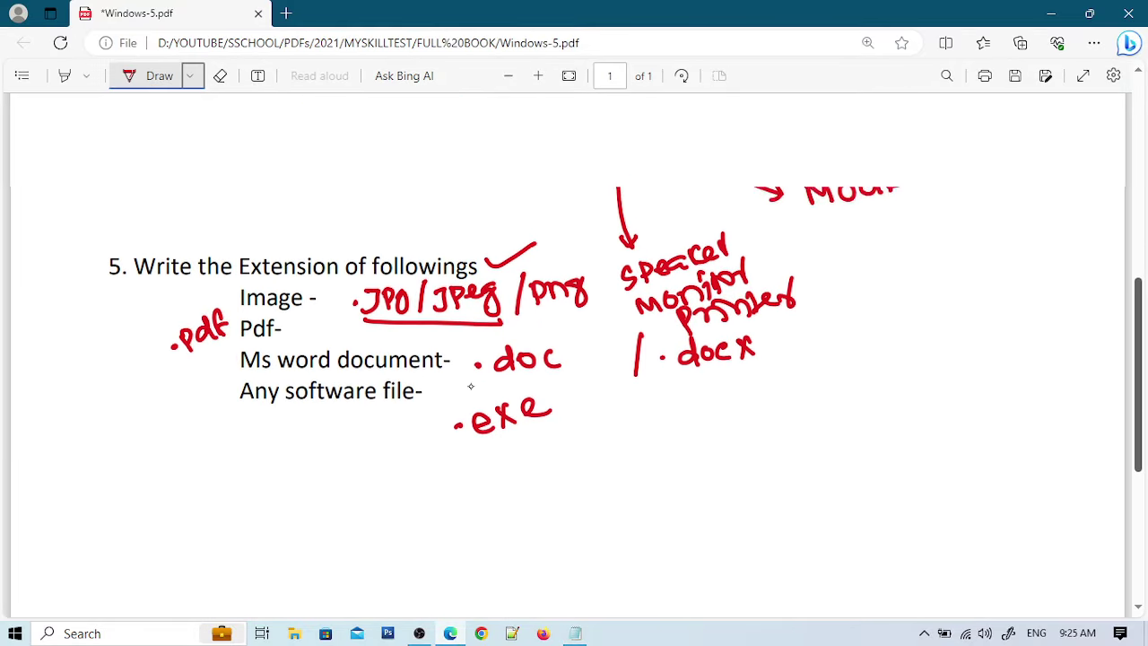
pyautogui.scroll(3, 470, 386)
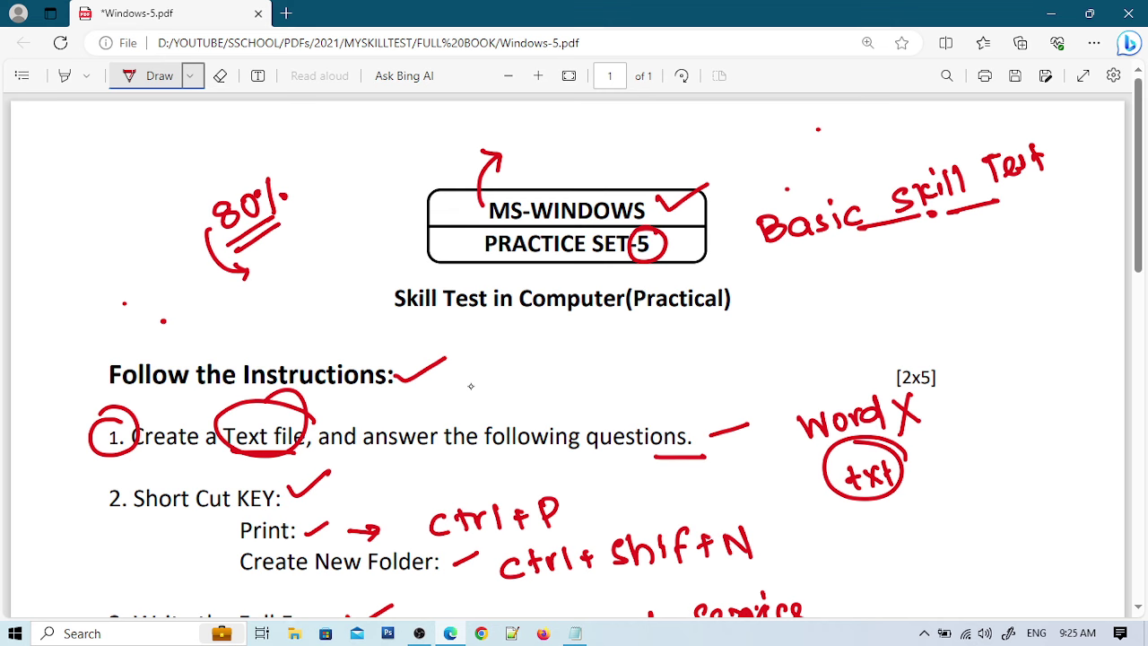
pyautogui.moveTo(296, 408)
pyautogui.mouseDown()
pyautogui.moveTo(314, 457)
pyautogui.moveTo(274, 399)
pyautogui.mouseUp()
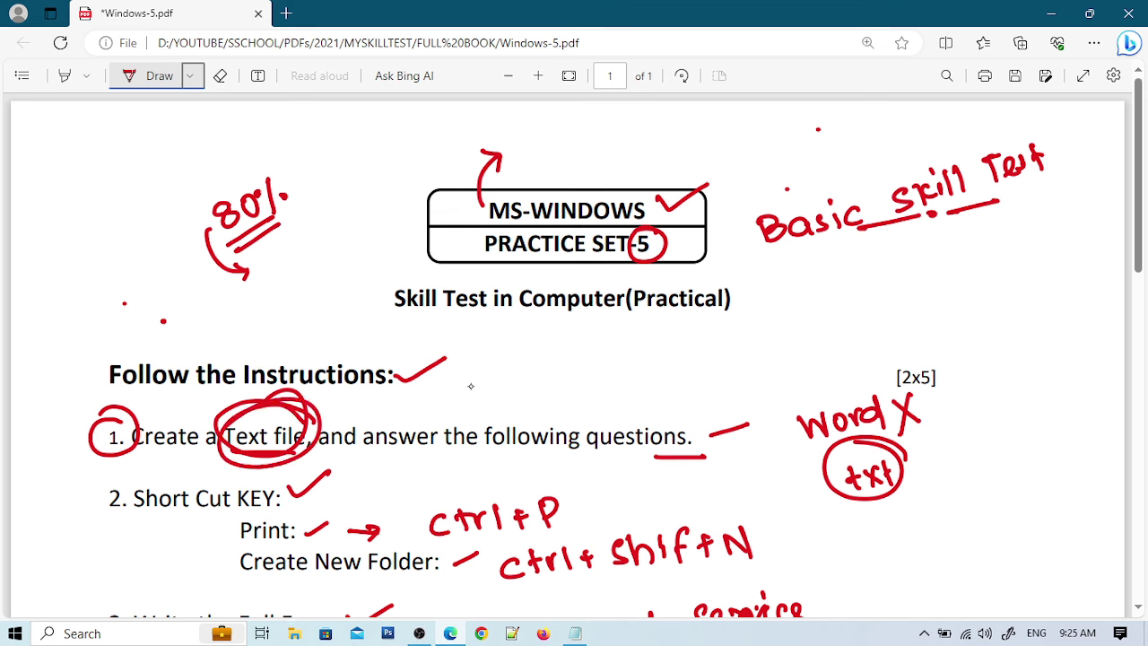
pyautogui.moveTo(978, 339)
pyautogui.mouseDown()
pyautogui.moveTo(987, 439)
pyautogui.moveTo(1001, 468)
pyautogui.moveTo(1011, 454)
pyautogui.mouseUp()
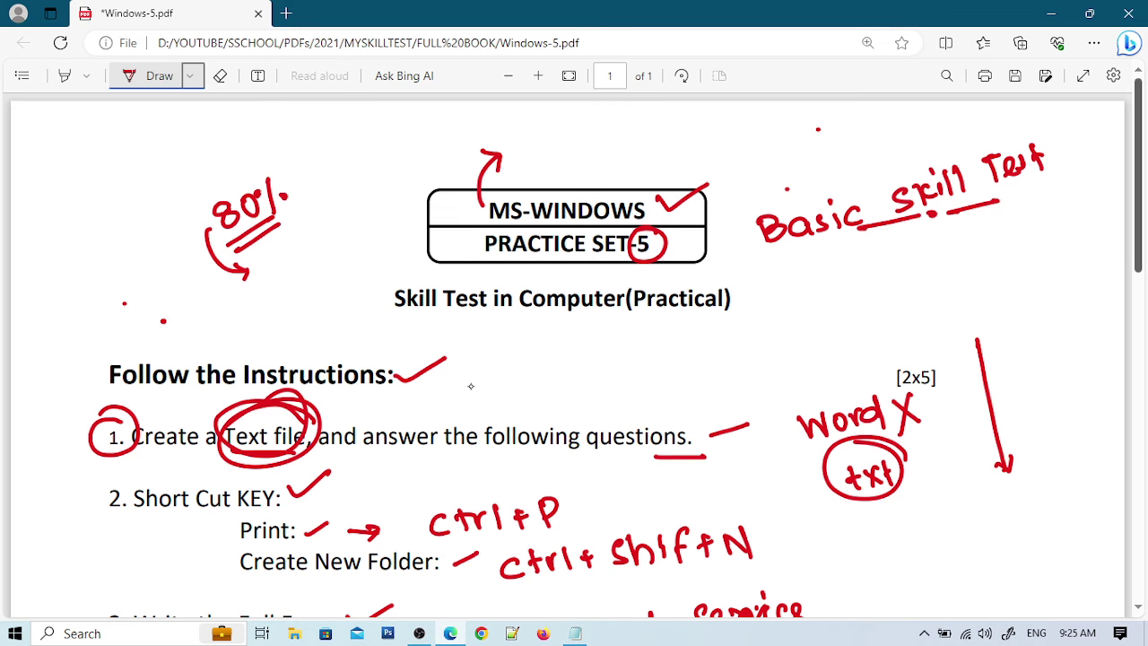
pyautogui.scroll(-10, 469, 386)
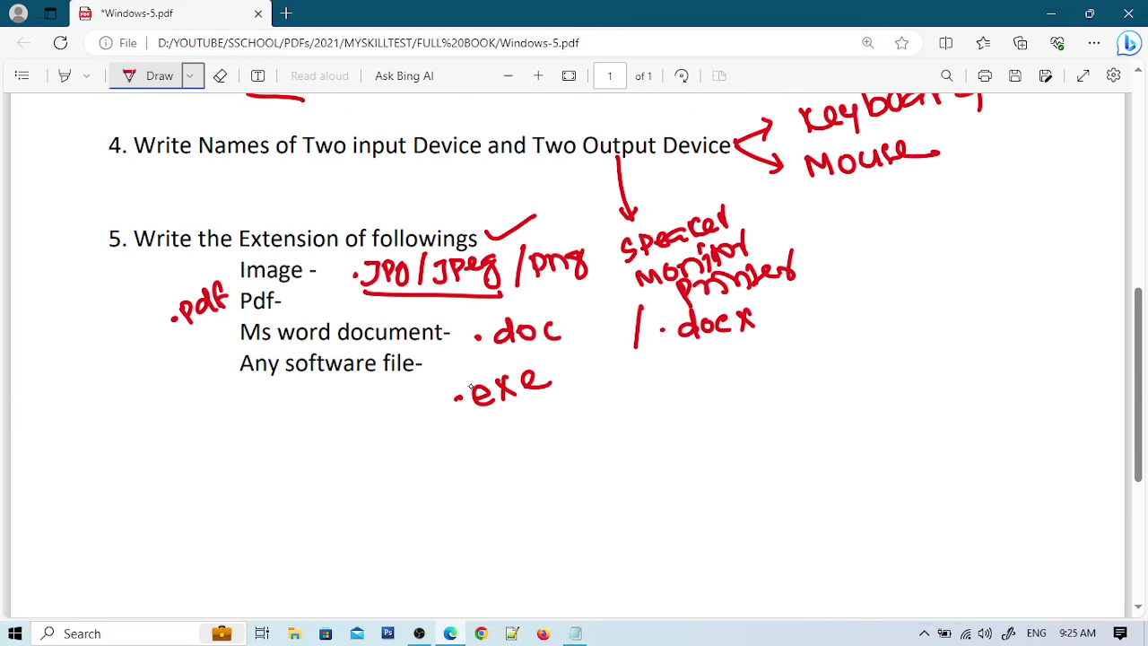